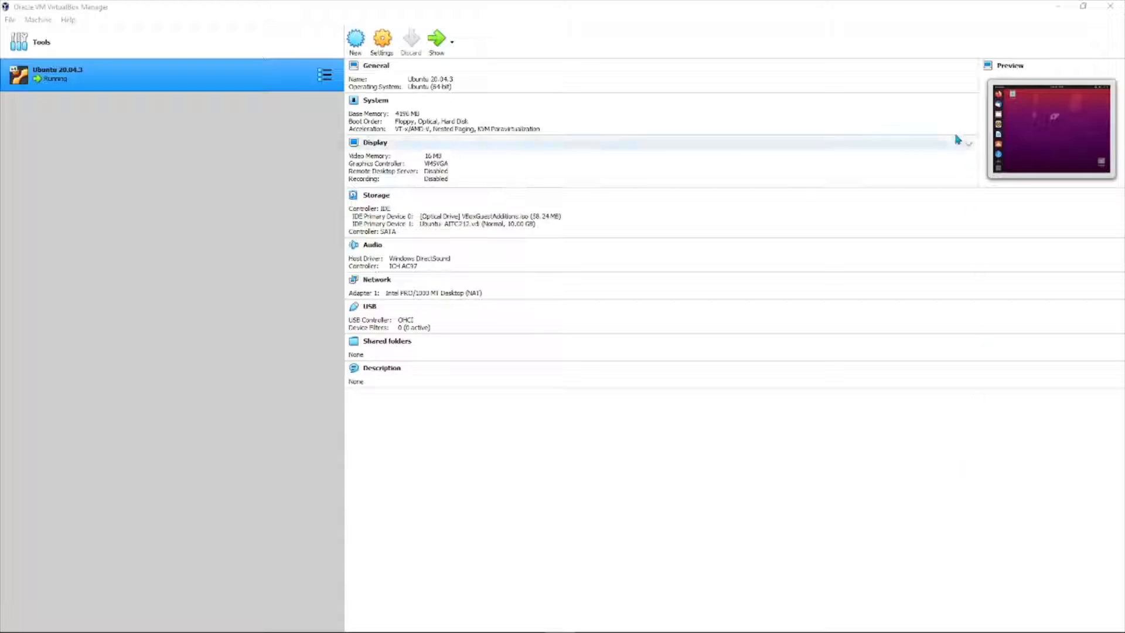
Minimize the VirtualBox Manager window, with the Ubuntu 20.04.3 VM running, to show the desktop.
{"action": "left_click", "coordinate": [1058, 6]}
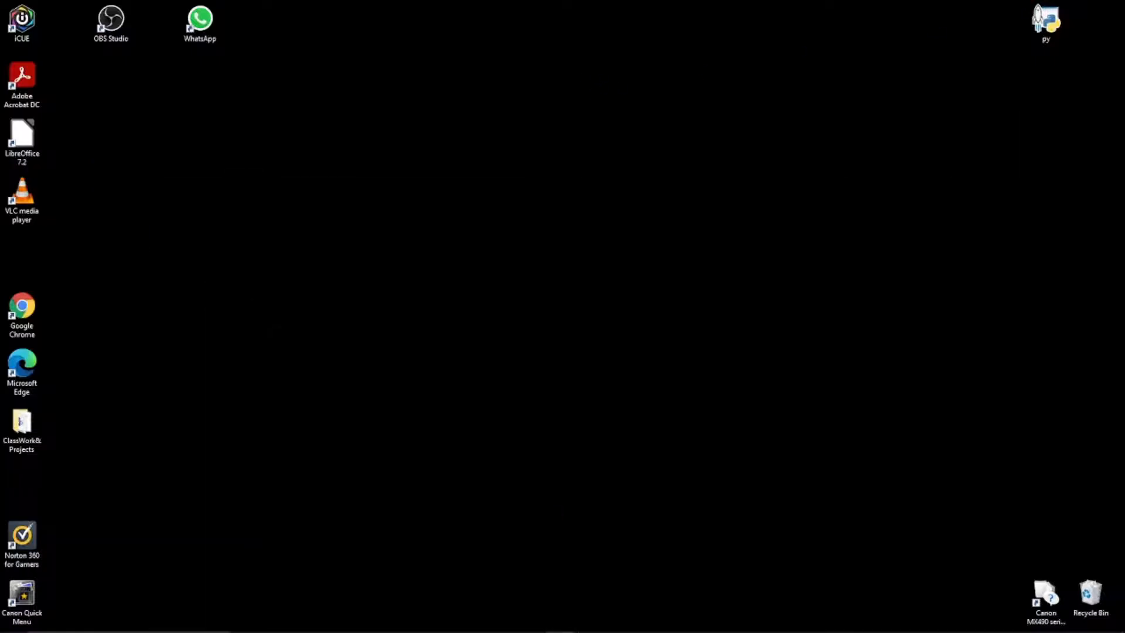
In Firefox, request the Ubuntu 20.04.3 LTS desktop download from ubuntu.com.
{"action": "mouse_move", "coordinate": [503, 622]}
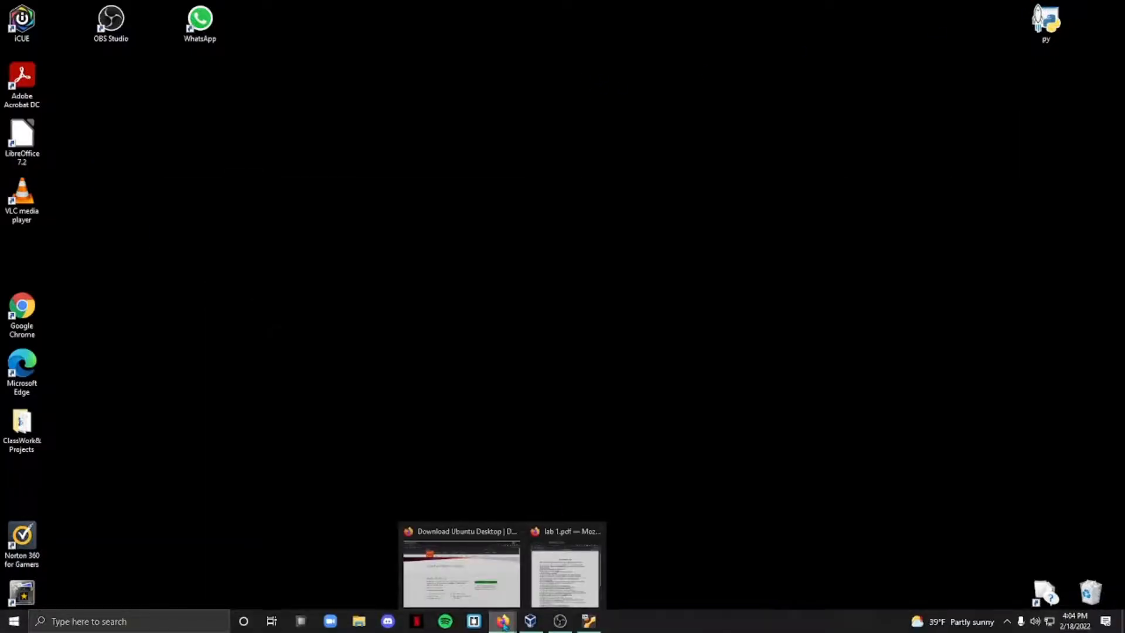
{"action": "left_click", "coordinate": [461, 573]}
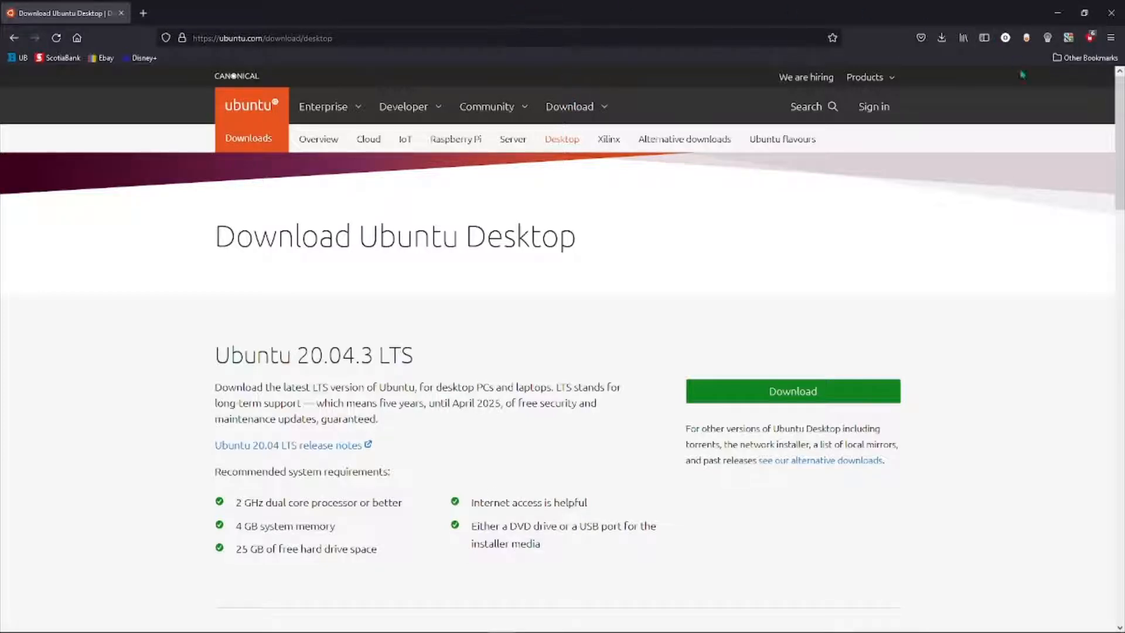
{"action": "left_click", "coordinate": [357, 38]}
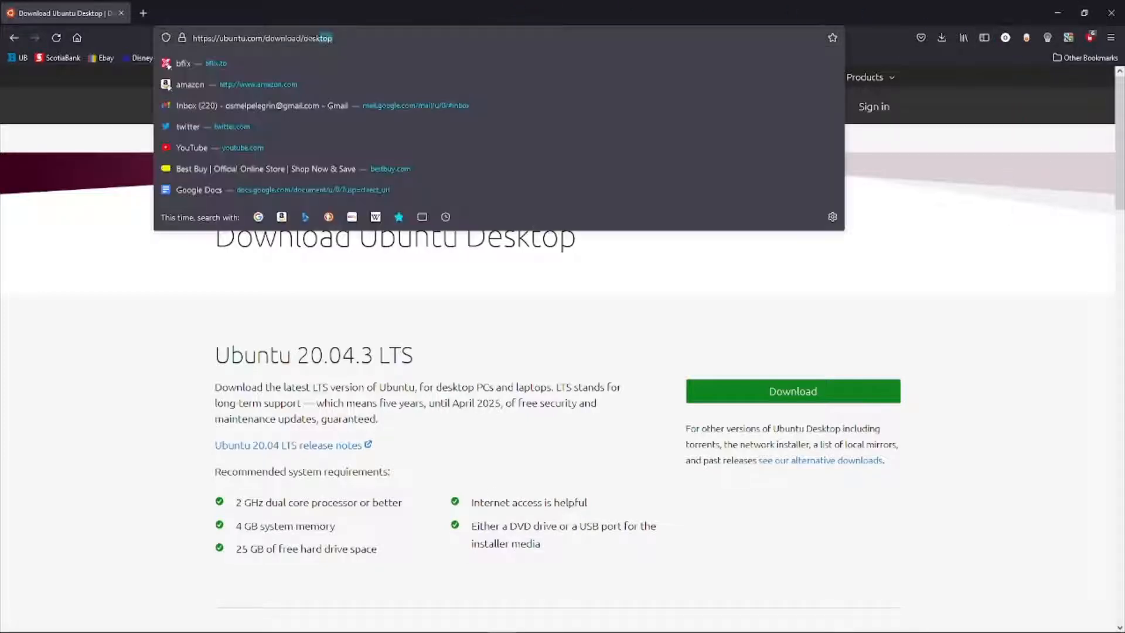
{"action": "left_click", "coordinate": [352, 38]}
{"action": "left_click", "coordinate": [350, 37]}
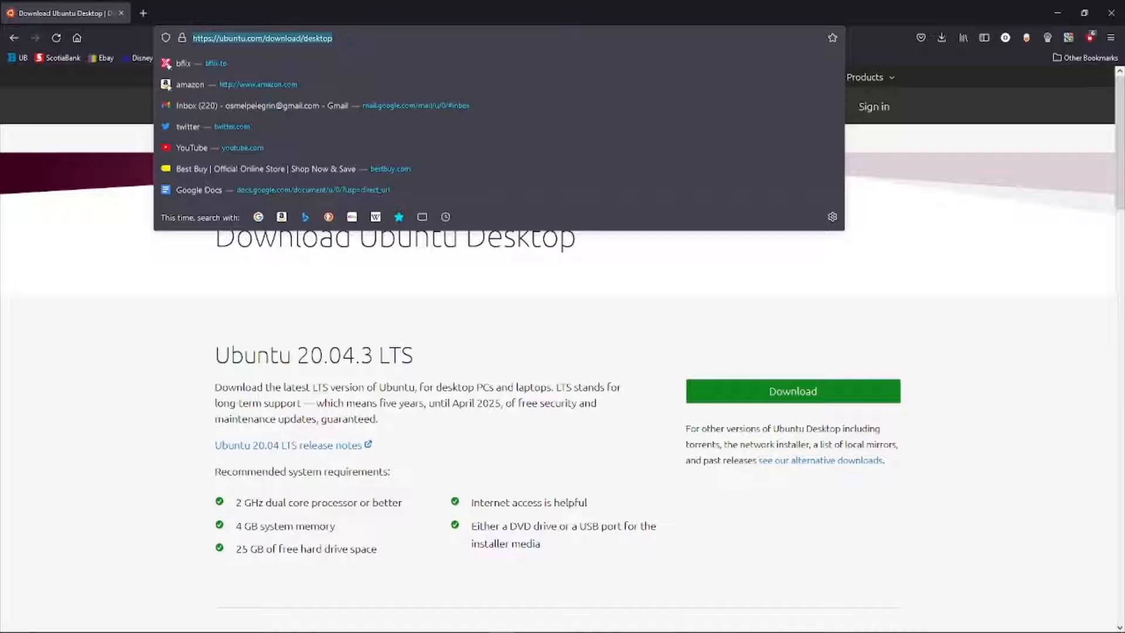
{"action": "left_click", "coordinate": [516, 246]}
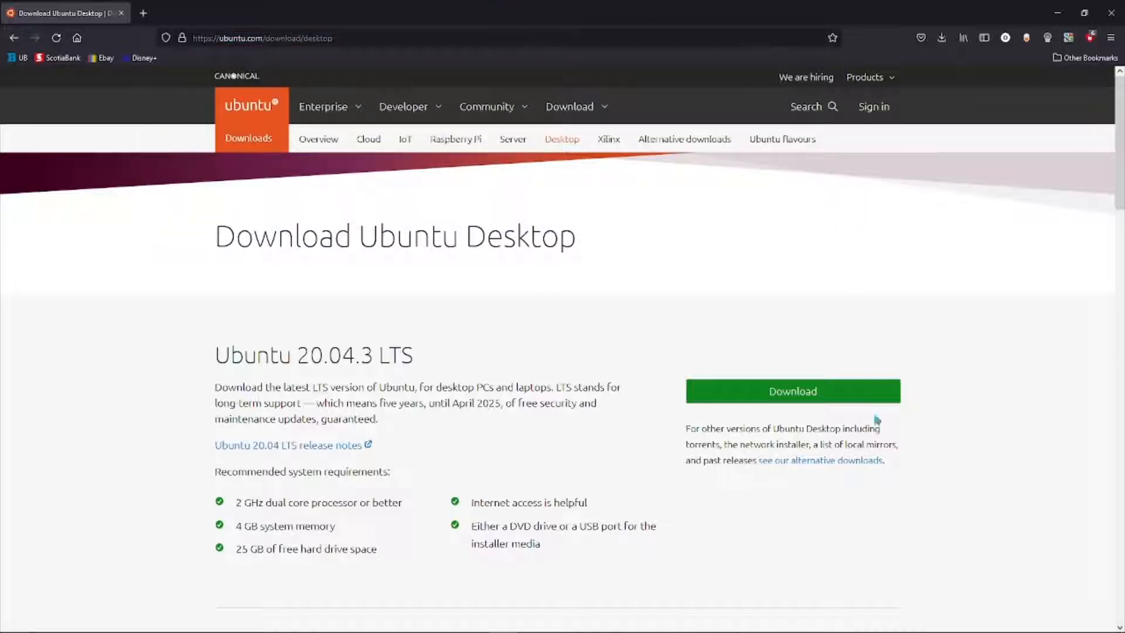
{"action": "left_click", "coordinate": [753, 393]}
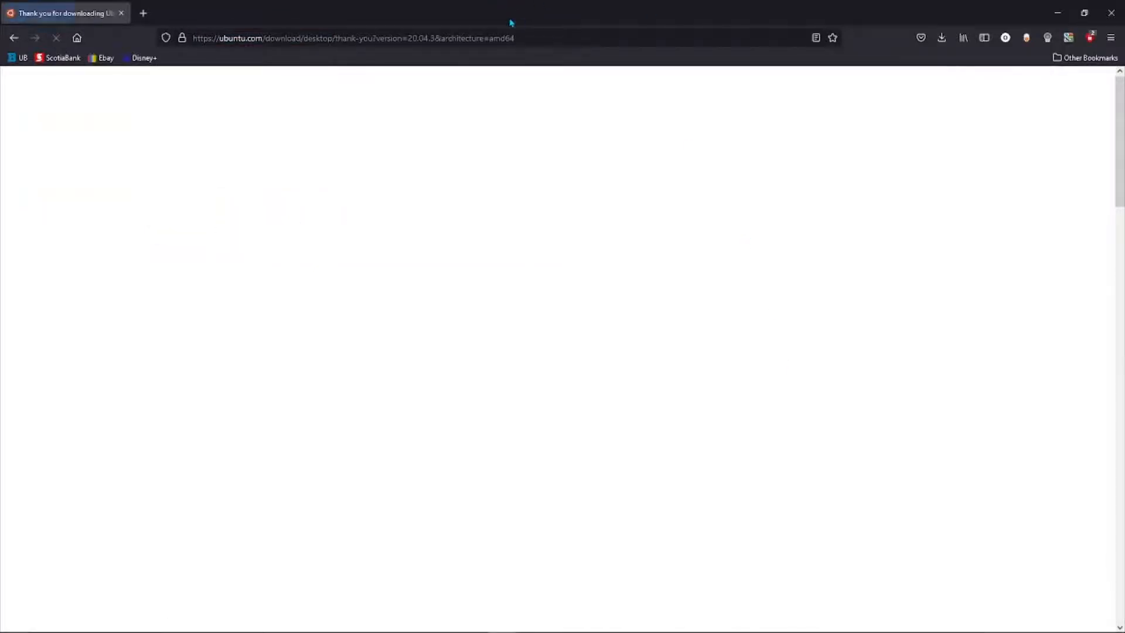
Cancel saving the Ubuntu ISO file and return to VirtualBox Manager.
{"action": "left_click", "coordinate": [947, 38]}
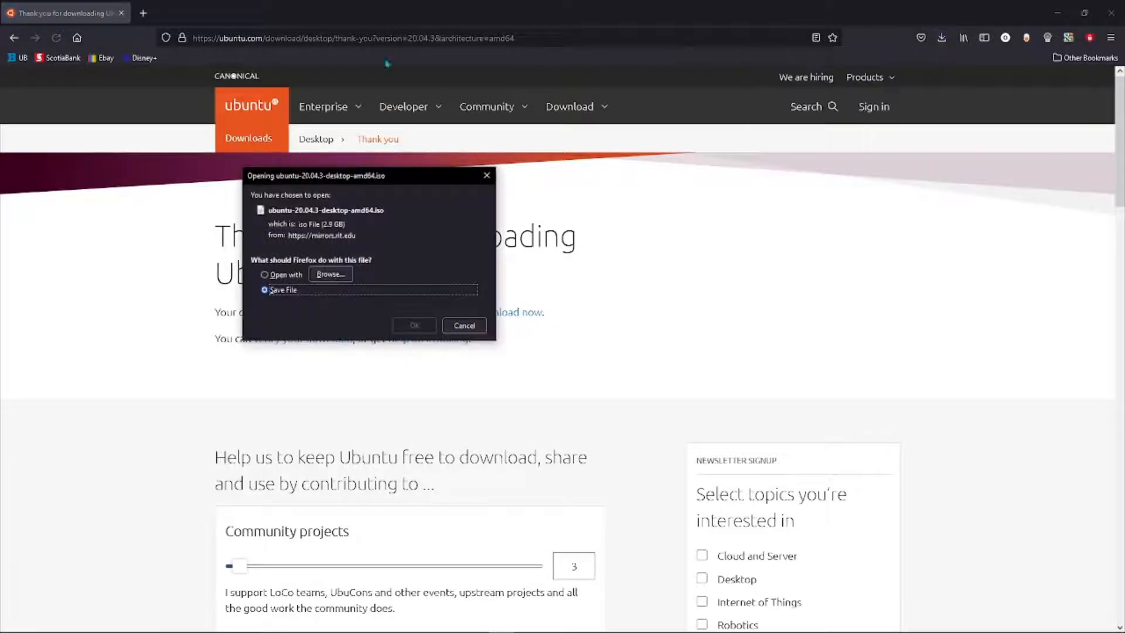
{"action": "left_click", "coordinate": [465, 326]}
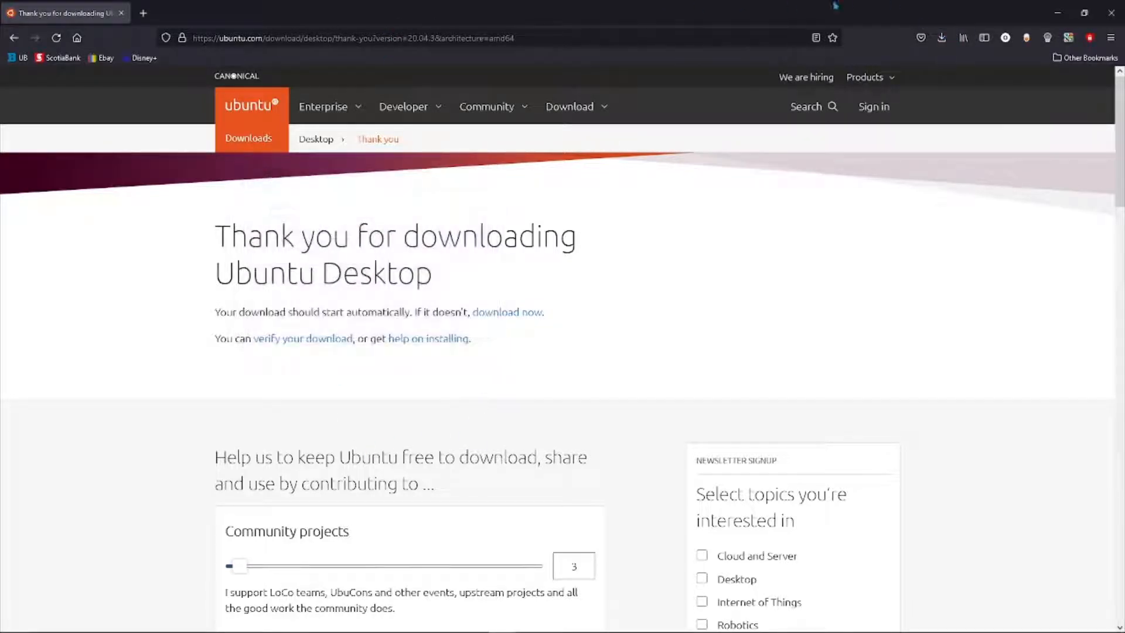
{"action": "left_click", "coordinate": [942, 38]}
{"action": "left_click", "coordinate": [718, 6]}
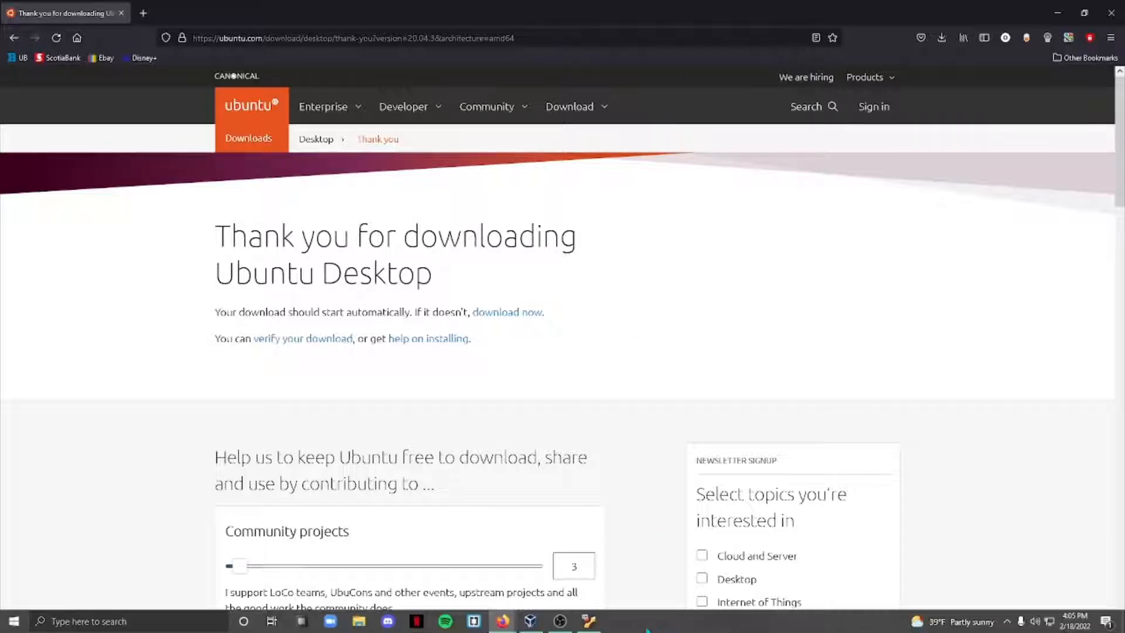
{"action": "left_click", "coordinate": [529, 627]}
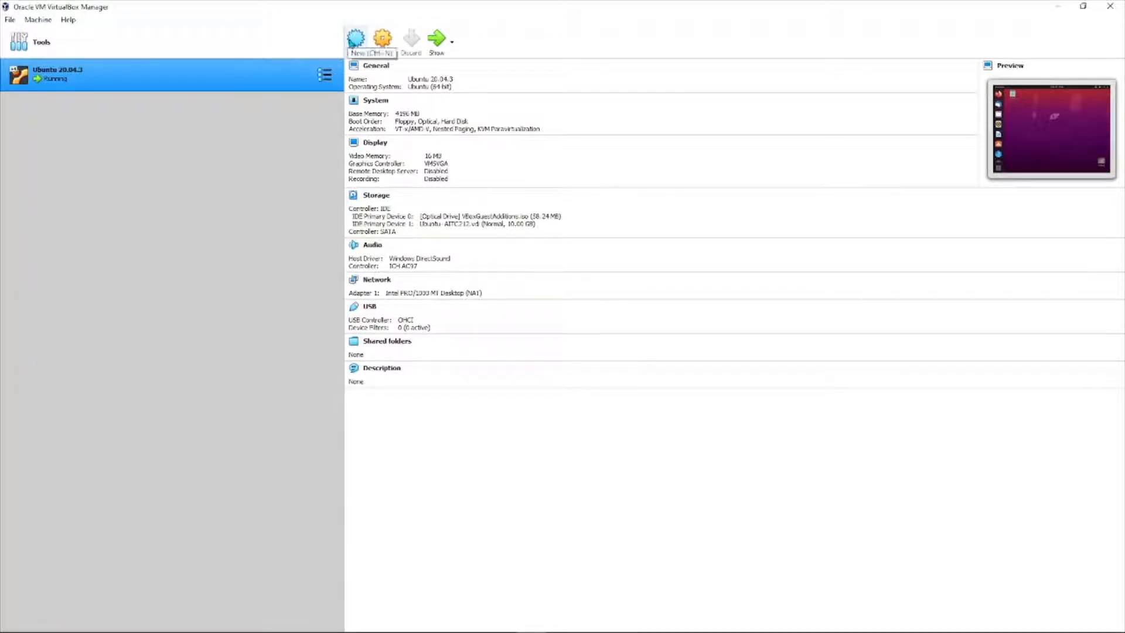
Create a new Ubuntu (64-bit) VM named Ubuntu with 4096 MB of memory.
{"action": "left_click", "coordinate": [356, 40]}
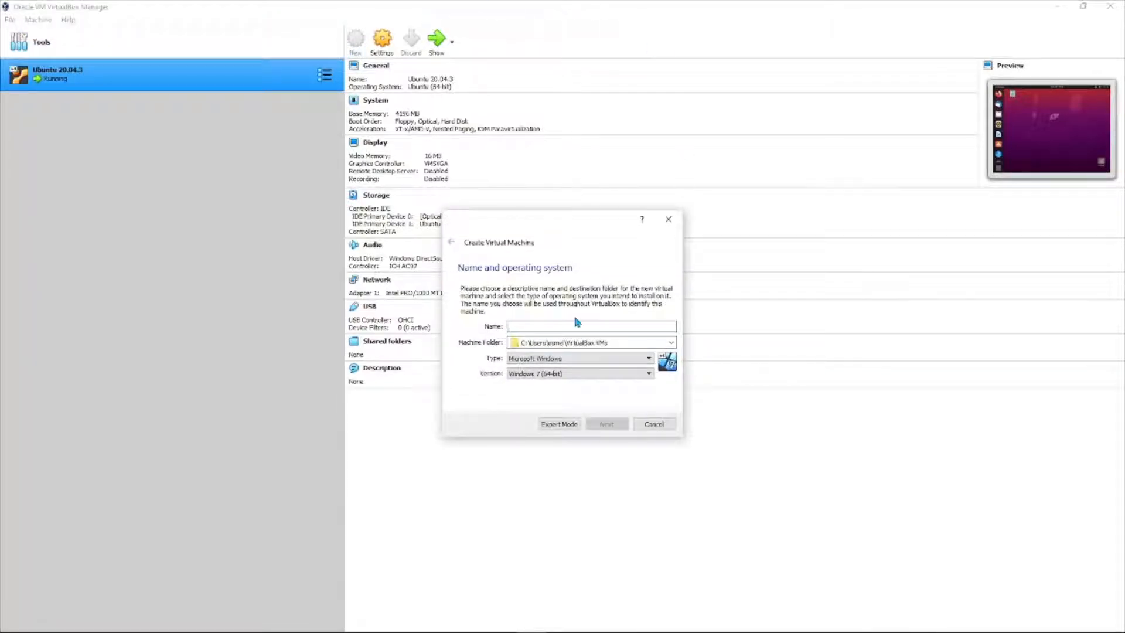
{"action": "type", "text": "Ubu"}
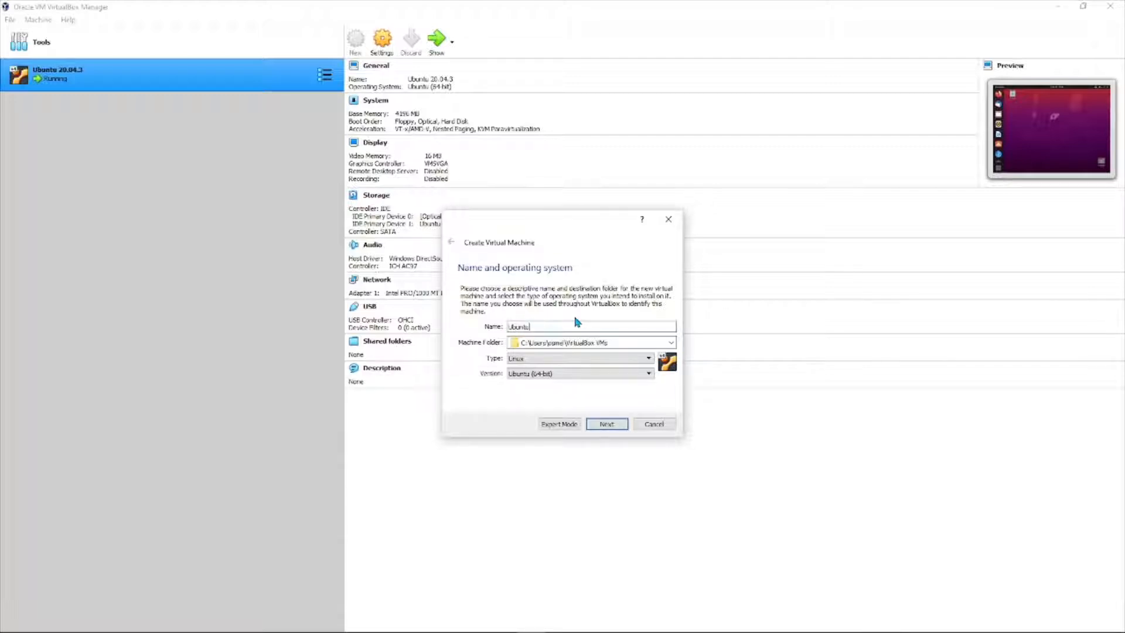
{"action": "type", "text": "ntu"}
{"action": "left_click", "coordinate": [607, 424]}
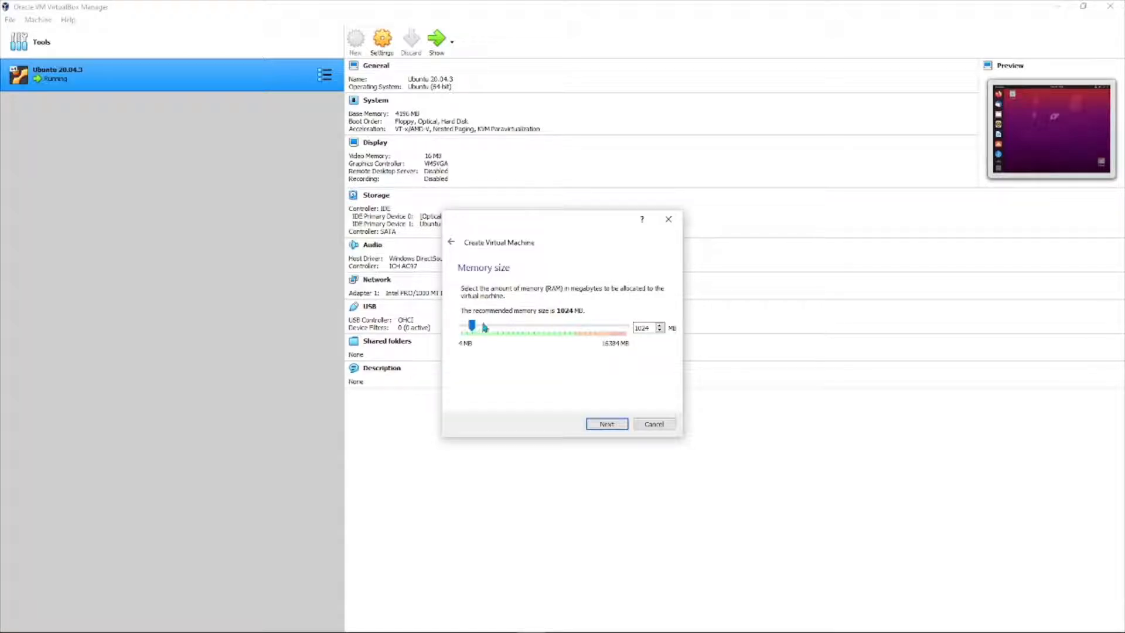
{"action": "key", "text": "BackSpace"}
{"action": "key", "text": "BackSpace"}
{"action": "type", "text": "4096"}
{"action": "left_click", "coordinate": [607, 423]}
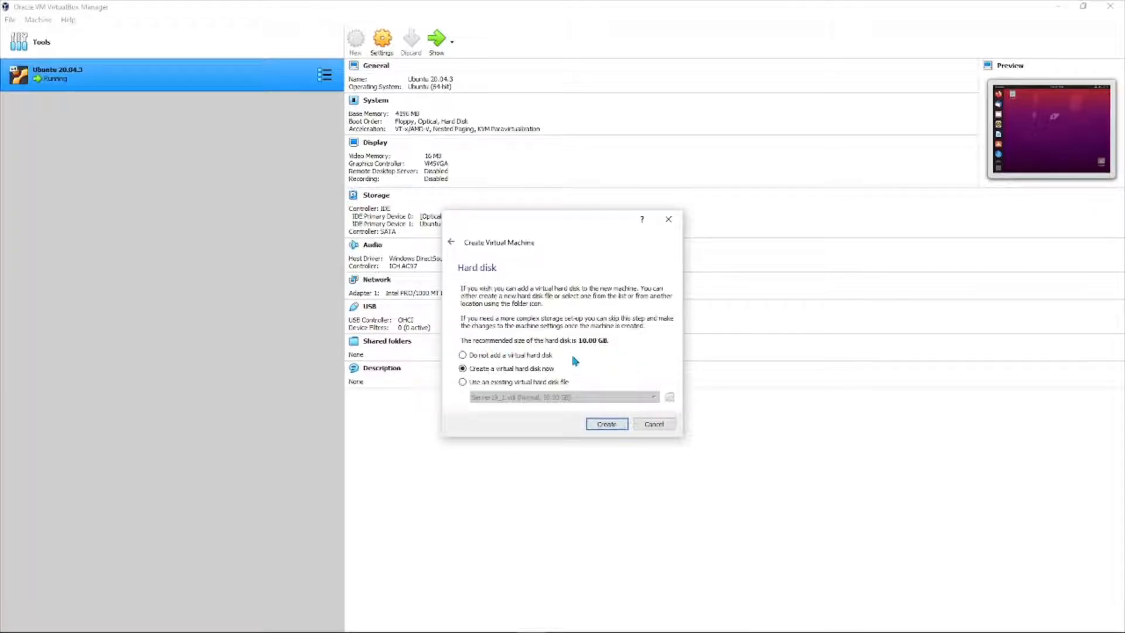
Give the Ubuntu VM a fixed-size 10 GB VDI hard disk and finish creating it.
{"action": "left_click", "coordinate": [597, 426]}
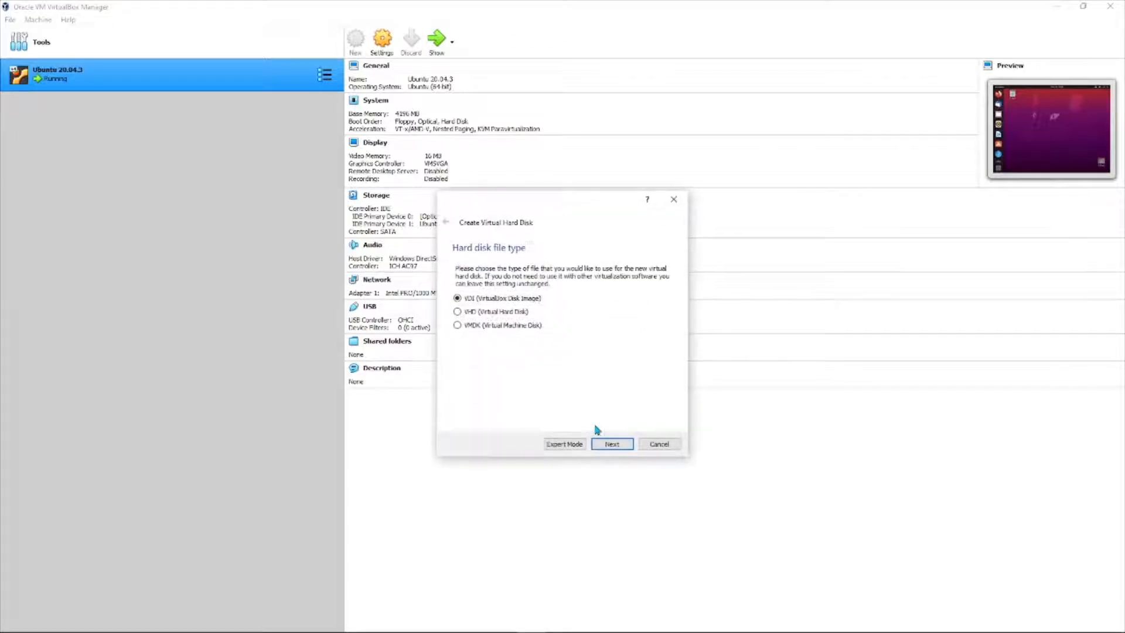
{"action": "left_click", "coordinate": [618, 447]}
{"action": "left_click", "coordinate": [477, 367]}
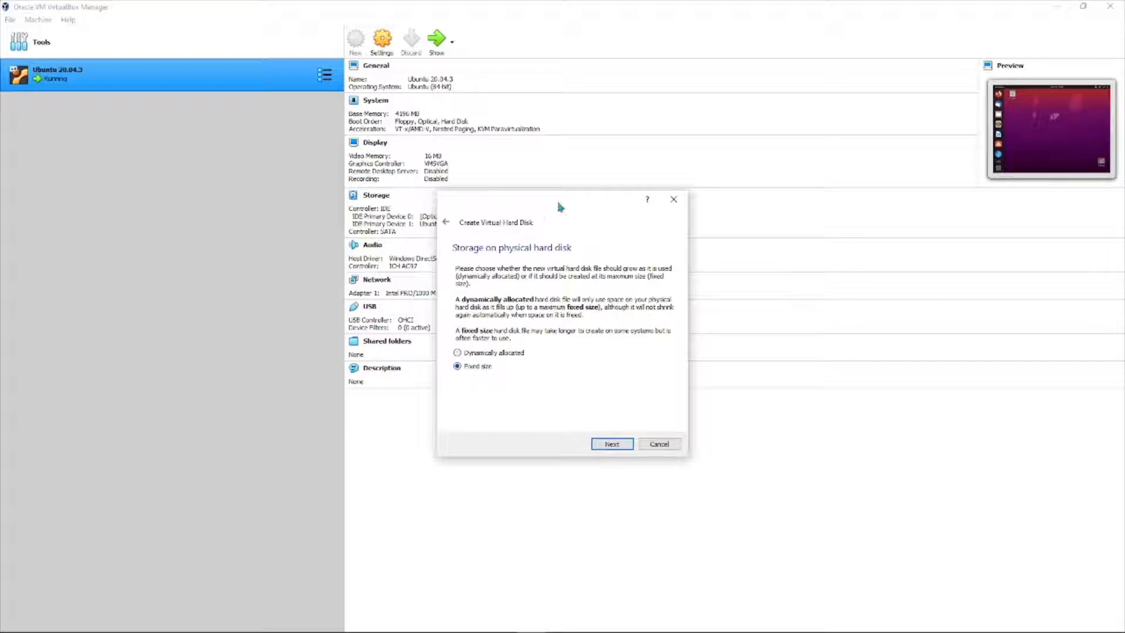
{"action": "left_click", "coordinate": [613, 444]}
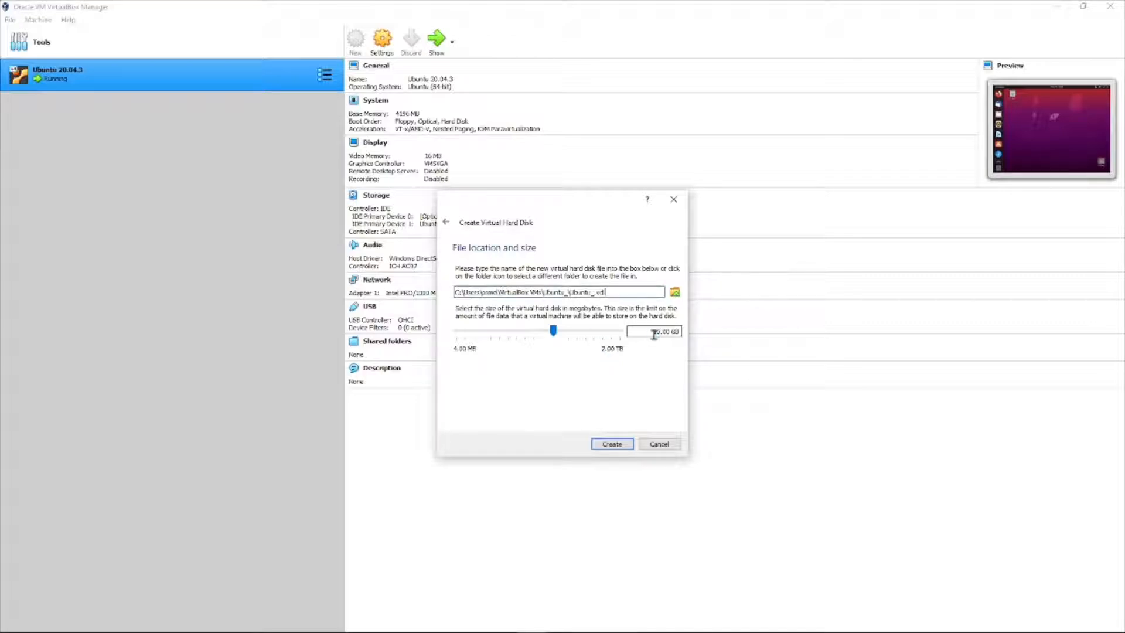
{"action": "left_click_drag", "start_coordinate": [654, 333], "coordinate": [681, 338]}
{"action": "left_click", "coordinate": [611, 446]}
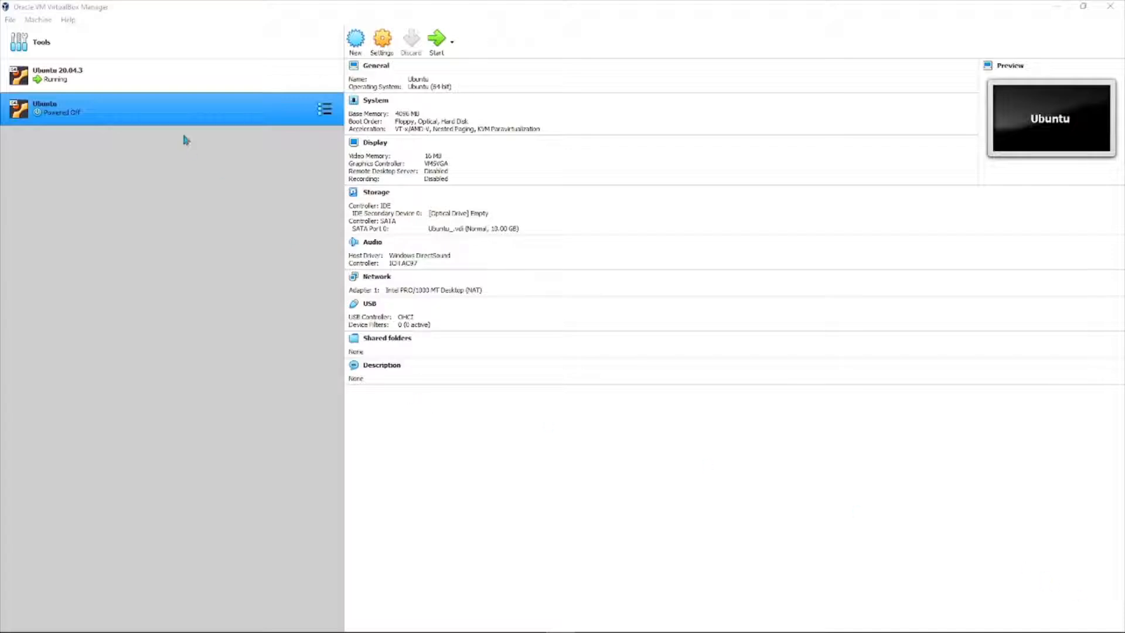
In the Ubuntu VM's Storage settings, add an optical drive to the IDE controller.
{"action": "left_click", "coordinate": [325, 111]}
{"action": "left_click", "coordinate": [375, 107]}
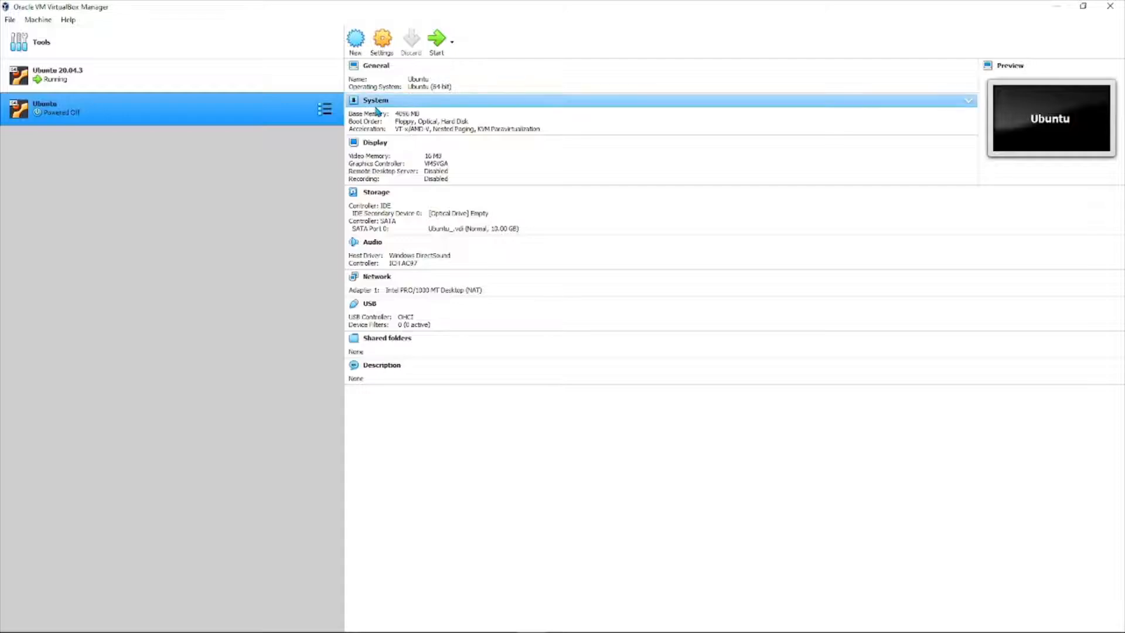
{"action": "left_click", "coordinate": [377, 47]}
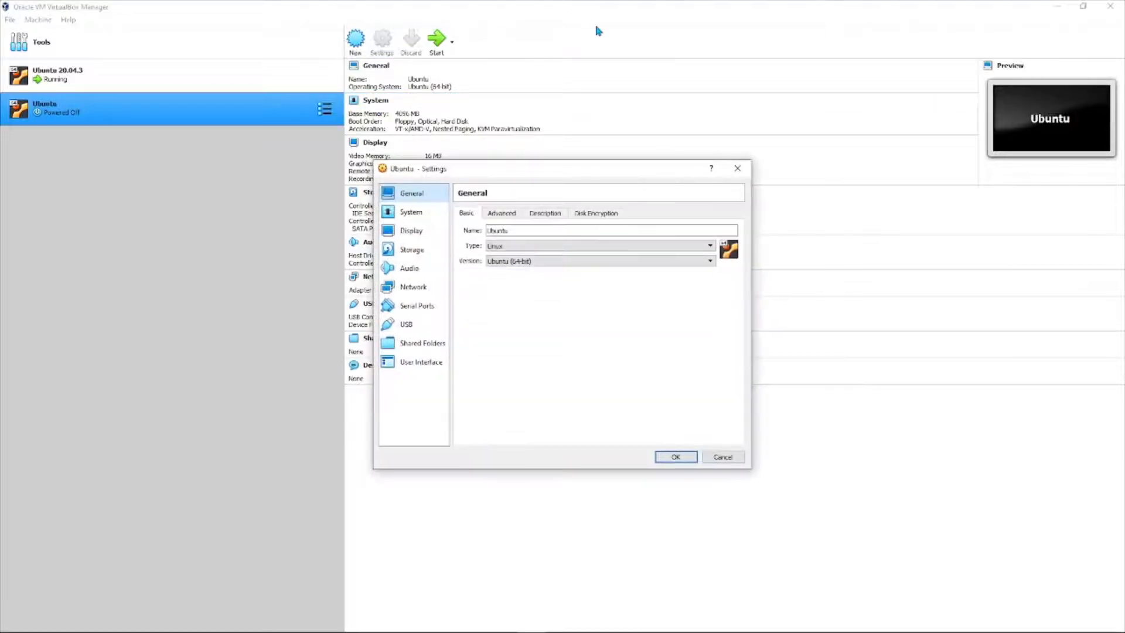
{"action": "left_click", "coordinate": [409, 251]}
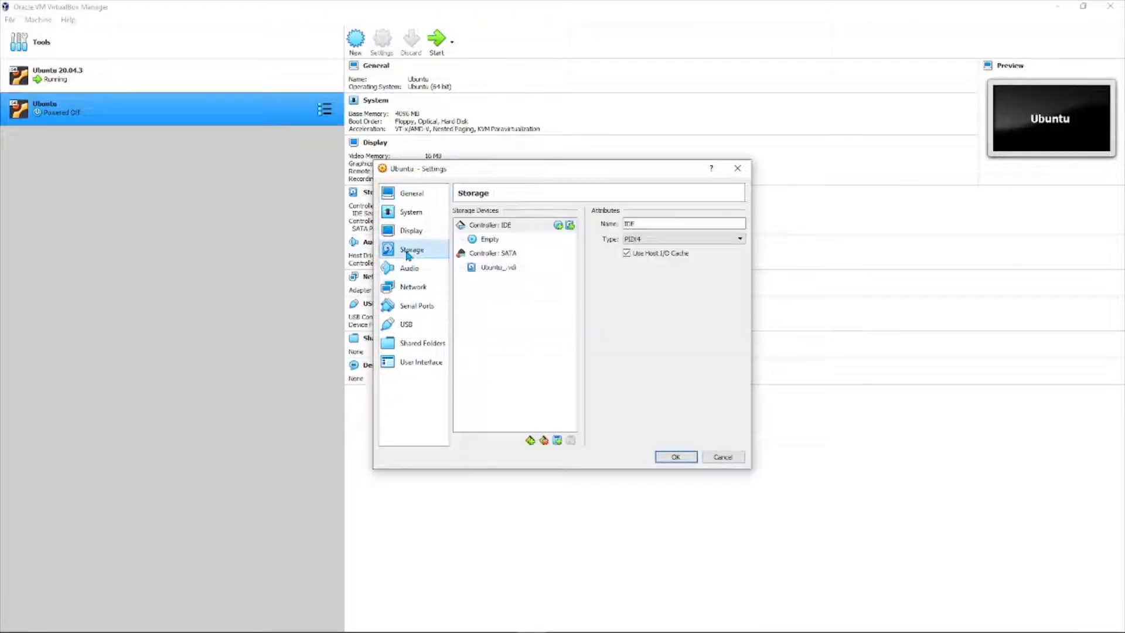
{"action": "left_click", "coordinate": [506, 245]}
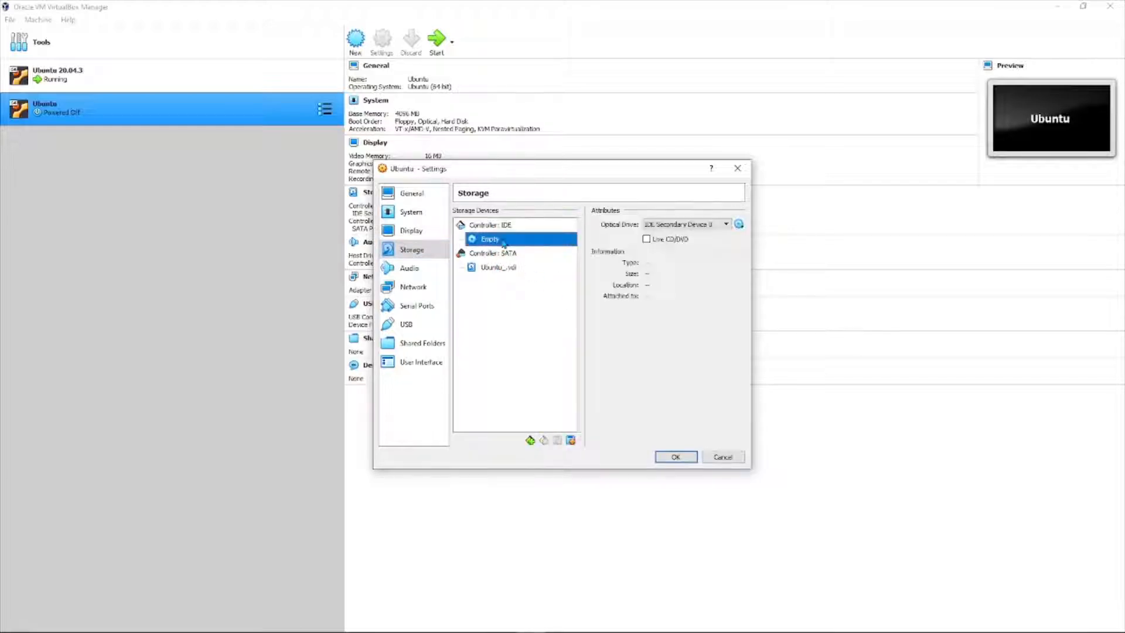
{"action": "left_click", "coordinate": [509, 228]}
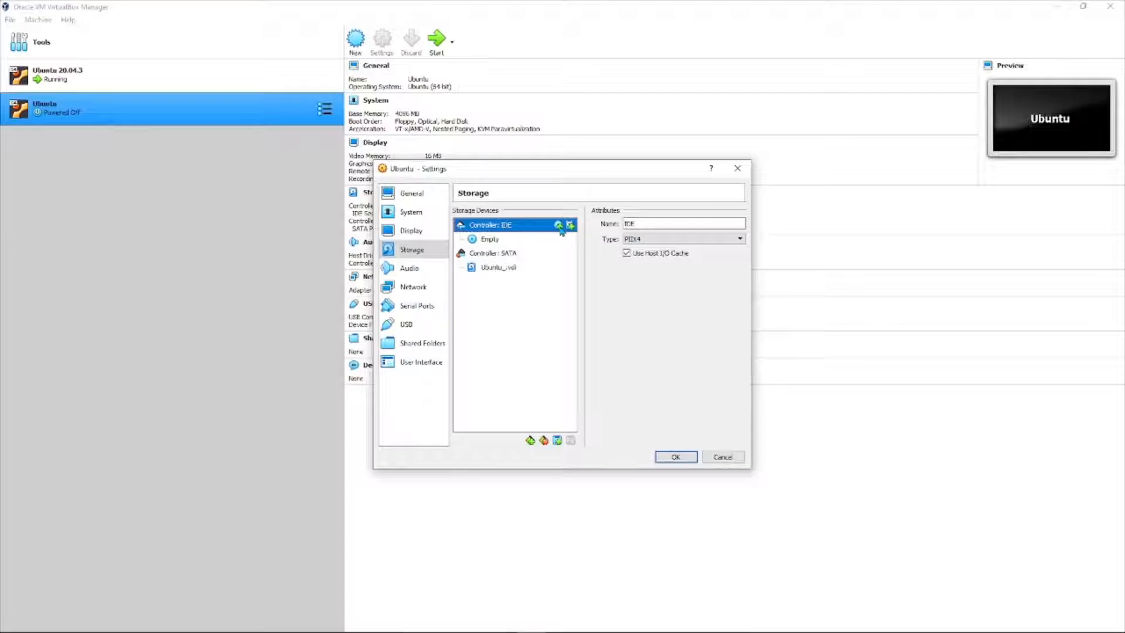
{"action": "left_click", "coordinate": [559, 227]}
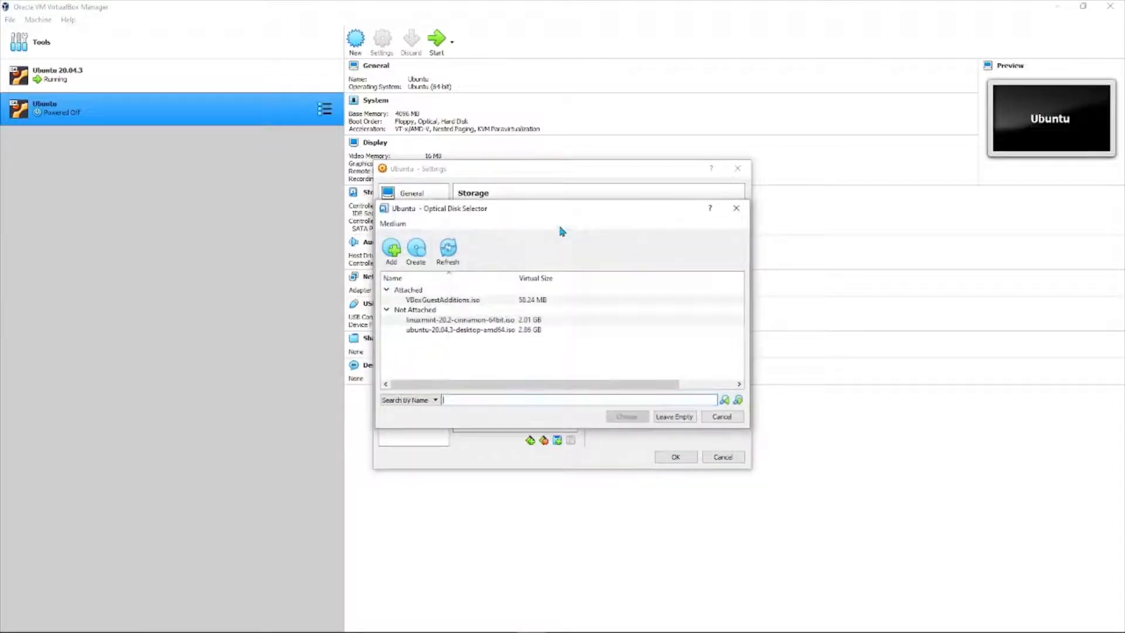
Add ubuntu-20.04.3-desktop-amd64.iso and attach it to the IDE controller.
{"action": "left_click", "coordinate": [393, 250]}
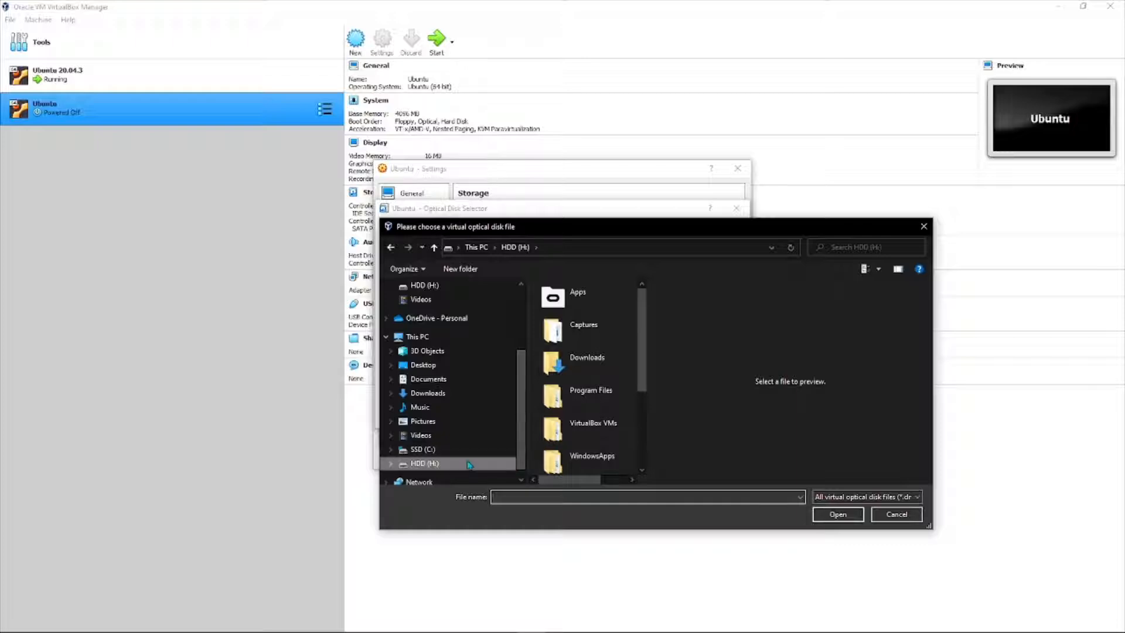
{"action": "scroll", "coordinate": [598, 399], "scroll_direction": "down", "scroll_amount": 2}
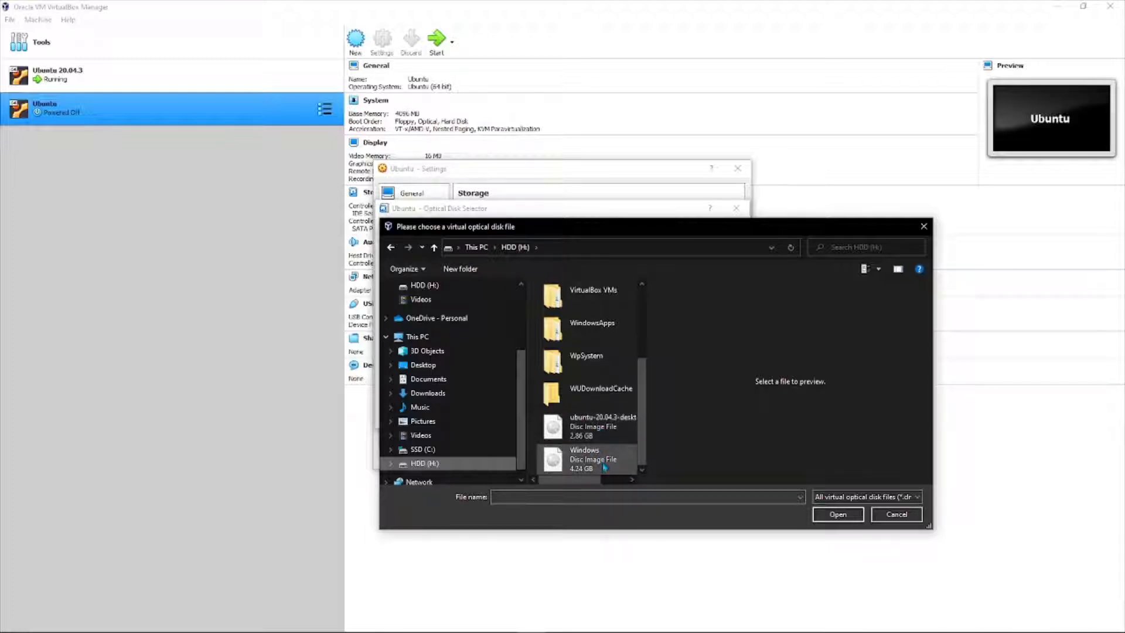
{"action": "left_click", "coordinate": [571, 427]}
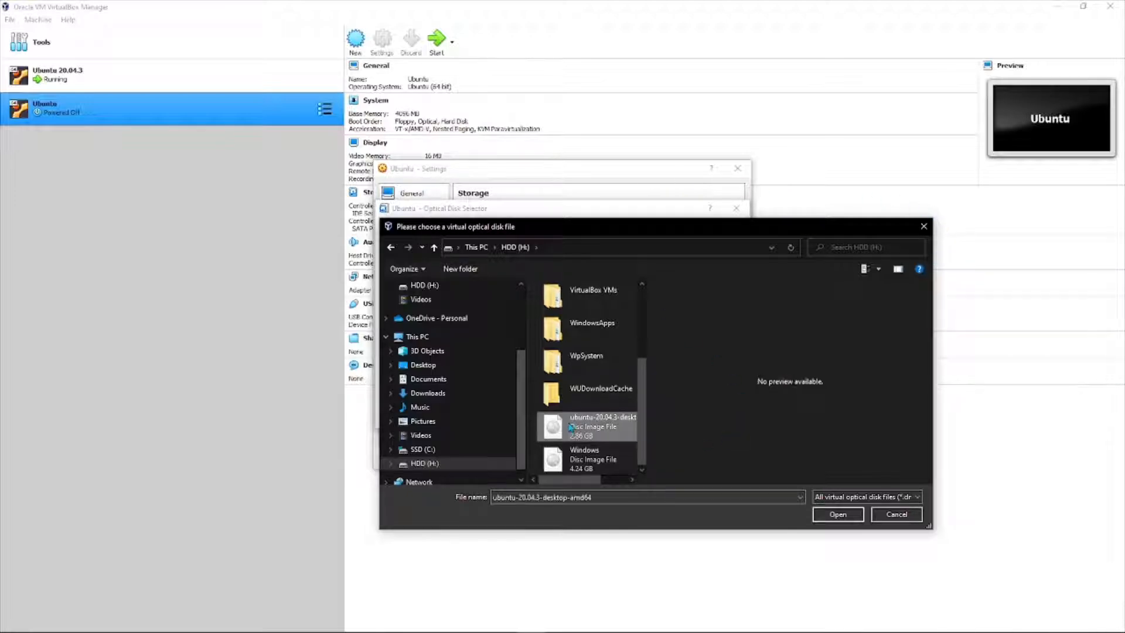
{"action": "left_click", "coordinate": [839, 515]}
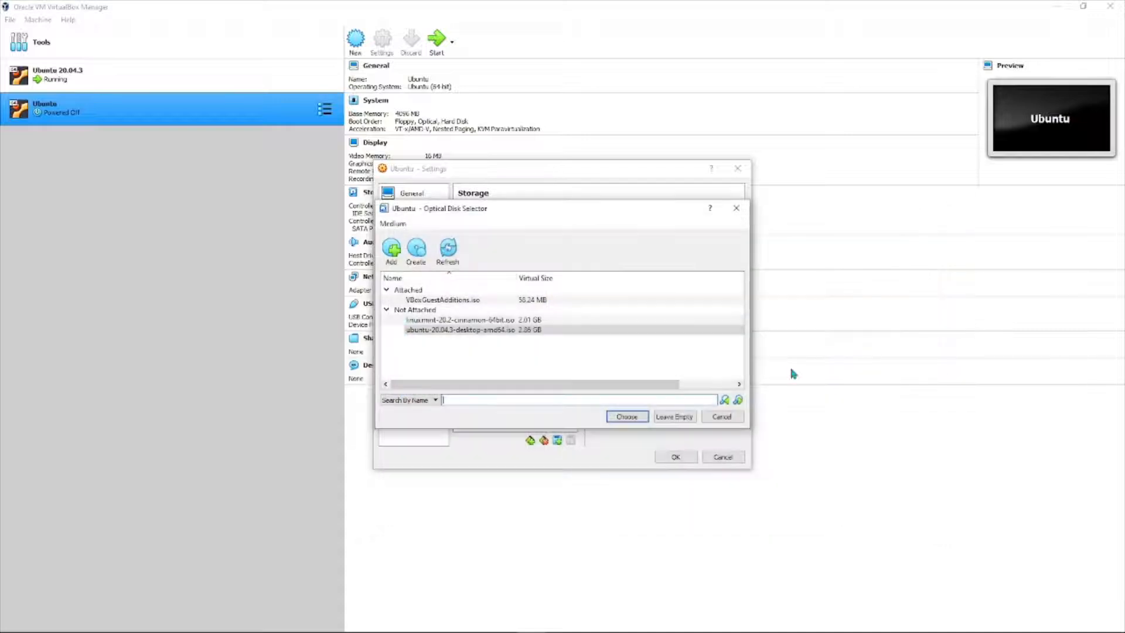
{"action": "left_click", "coordinate": [466, 330]}
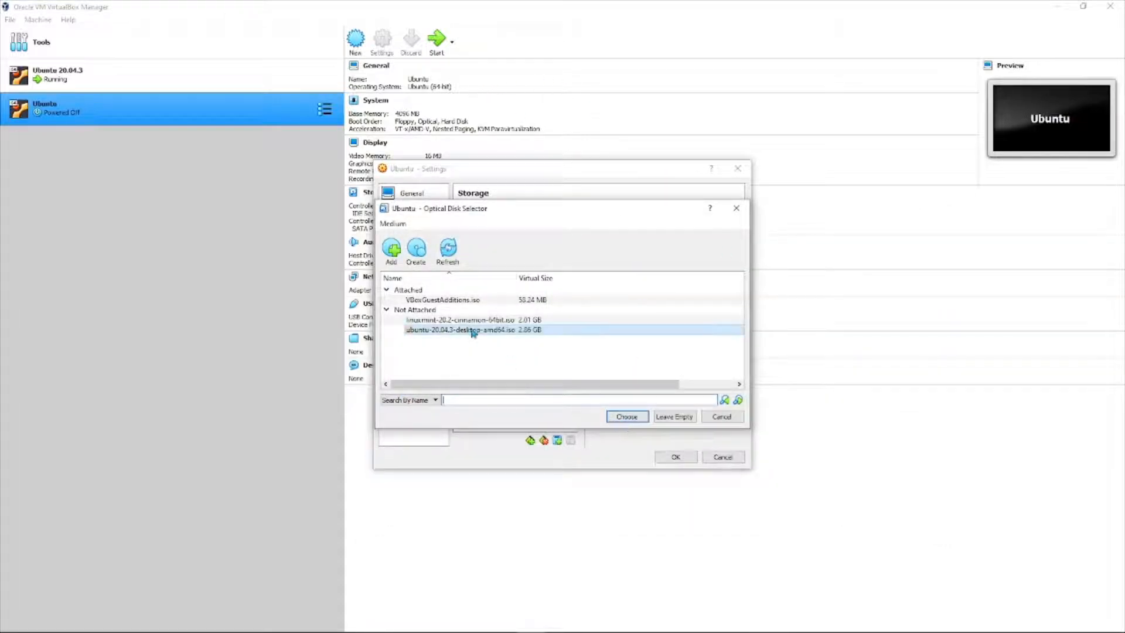
{"action": "left_click", "coordinate": [626, 416]}
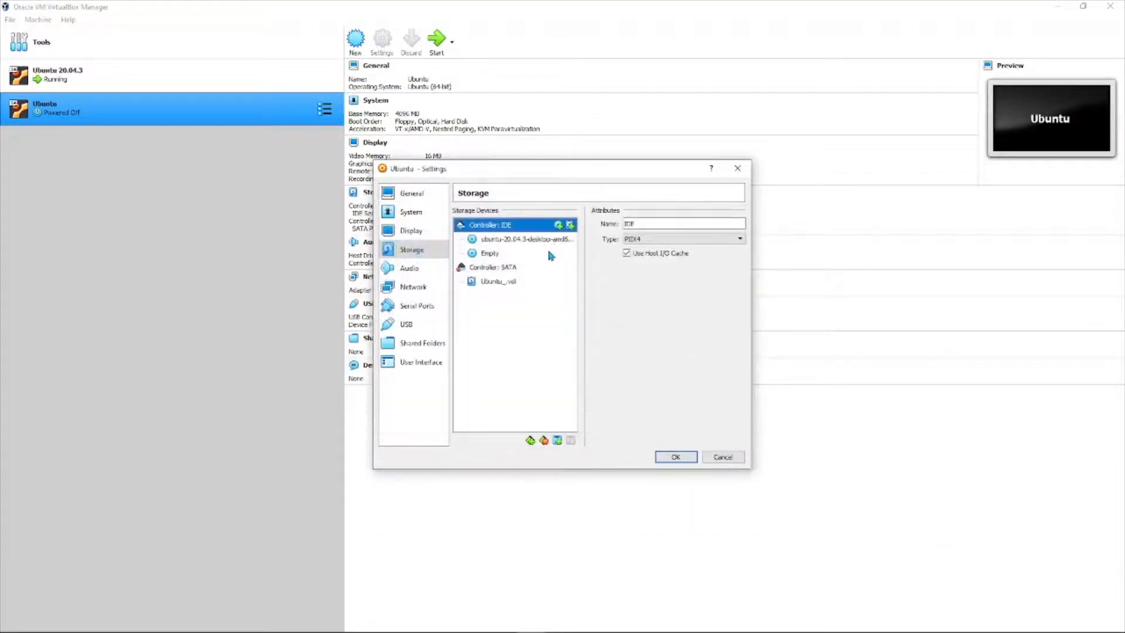
Remove the empty optical drive attachment and save the storage settings.
{"action": "left_click", "coordinate": [532, 243]}
{"action": "left_click", "coordinate": [499, 257]}
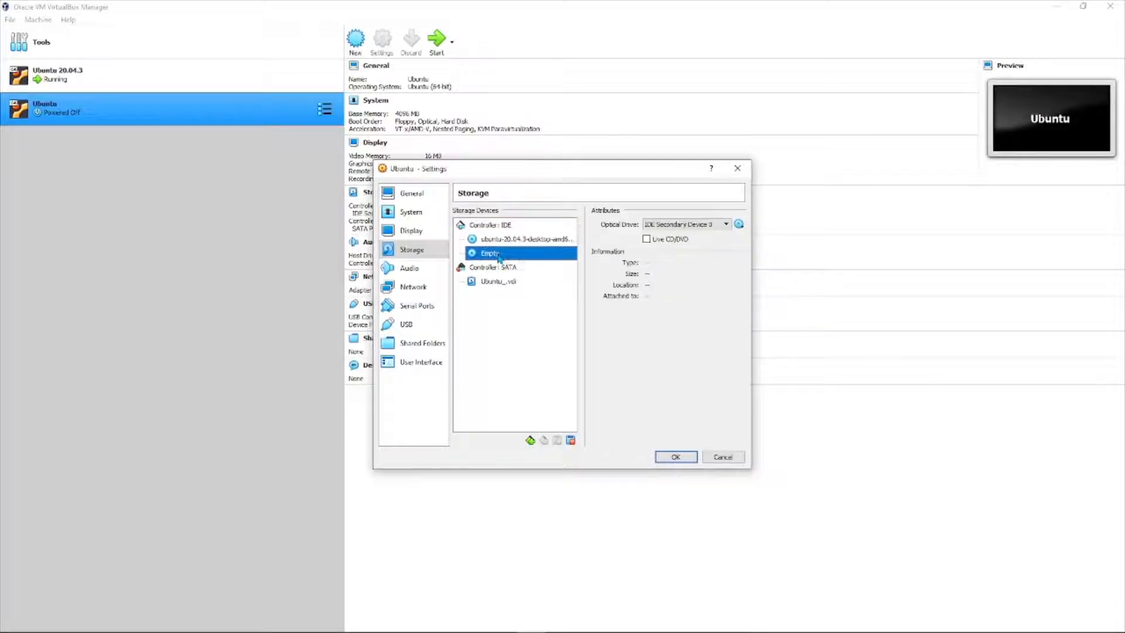
{"action": "right_click", "coordinate": [499, 258]}
{"action": "left_click", "coordinate": [539, 262]}
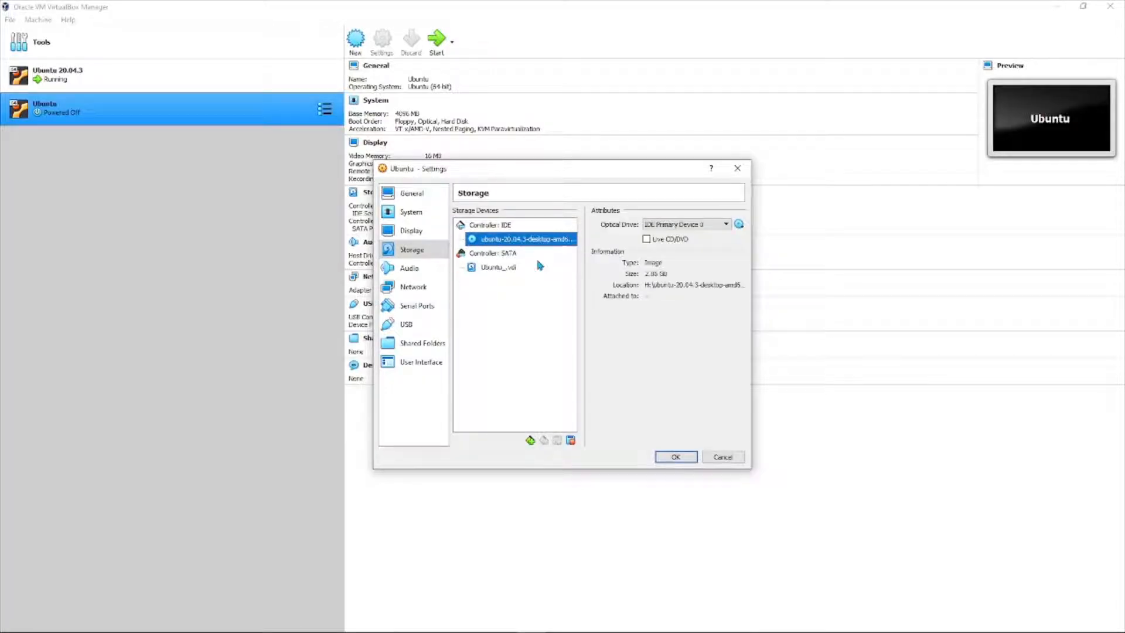
{"action": "left_click", "coordinate": [684, 458]}
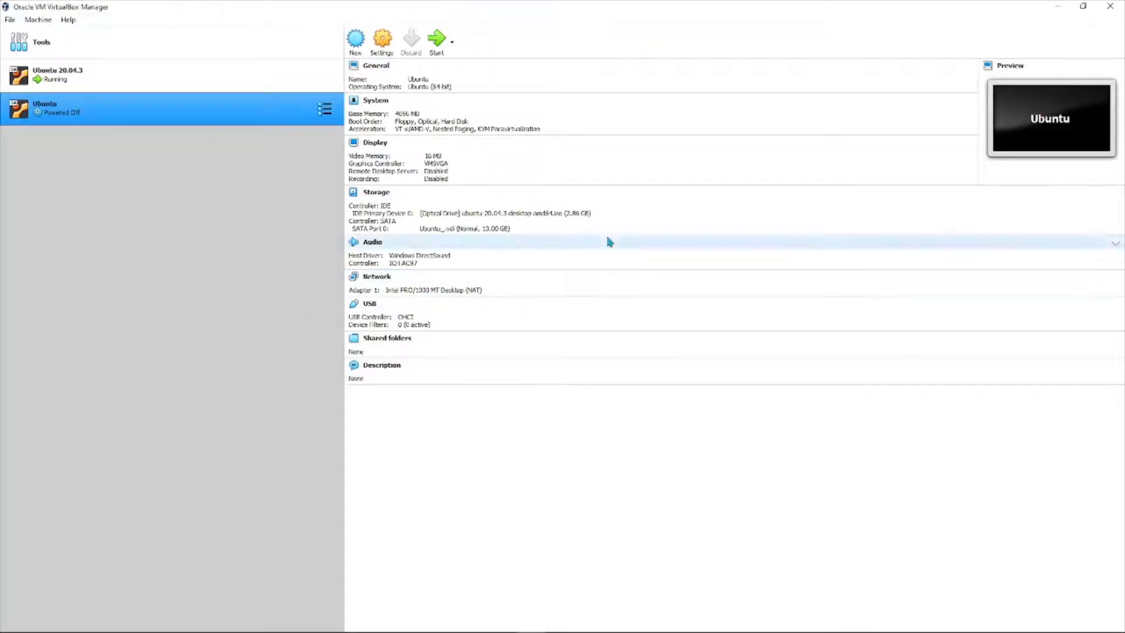
Start the Ubuntu VM using ubuntu-20.04.3-desktop-amd64.iso as the start-up disk.
{"action": "left_click", "coordinate": [434, 42]}
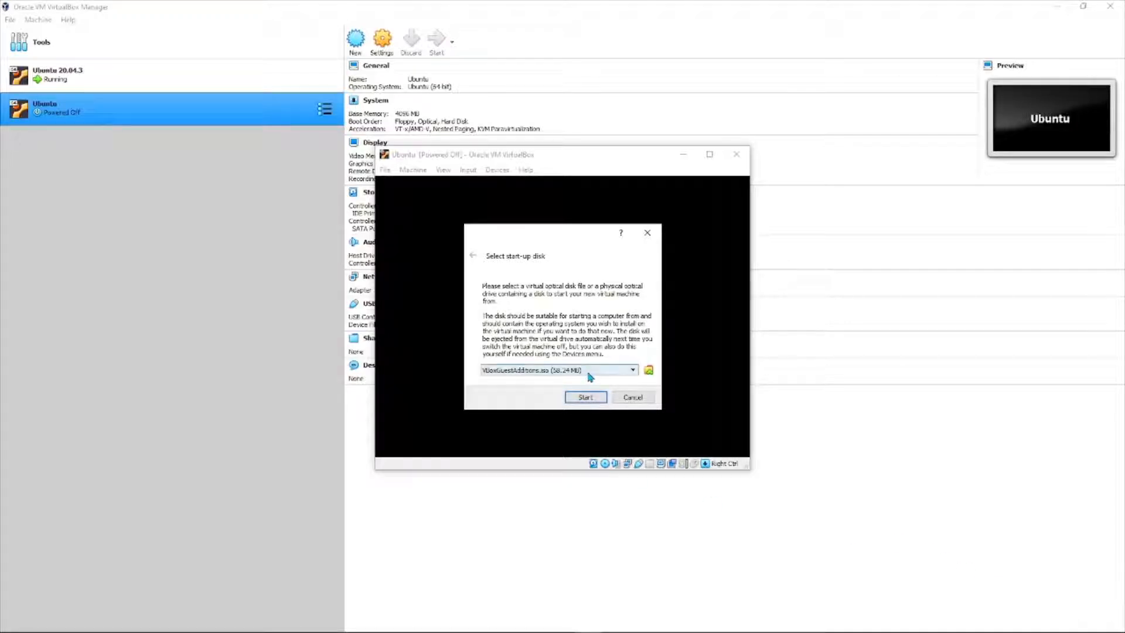
{"action": "left_click", "coordinate": [609, 369]}
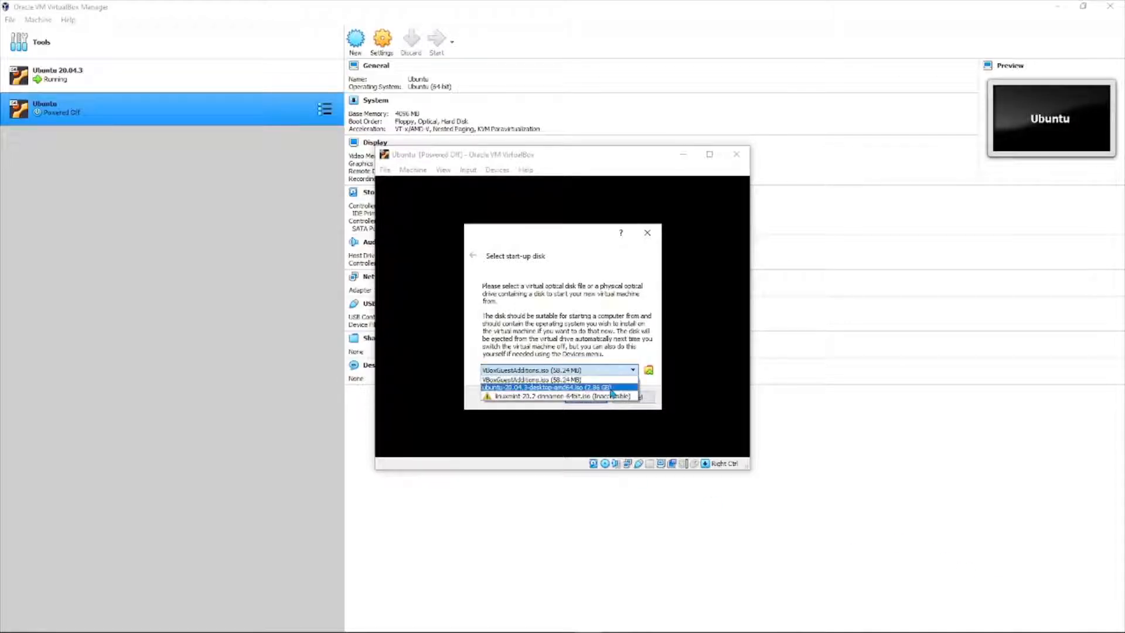
{"action": "left_click", "coordinate": [610, 387]}
{"action": "left_click", "coordinate": [584, 398]}
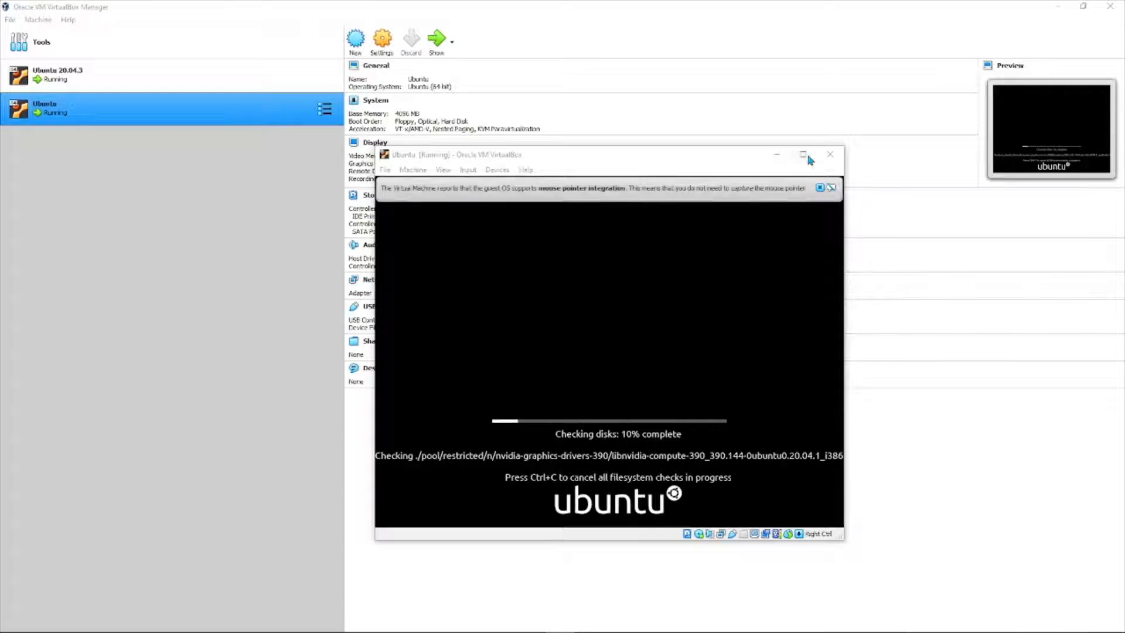
Dismiss the mouse-integration notice and wait for the disk check to finish.
{"action": "left_click", "coordinate": [819, 189]}
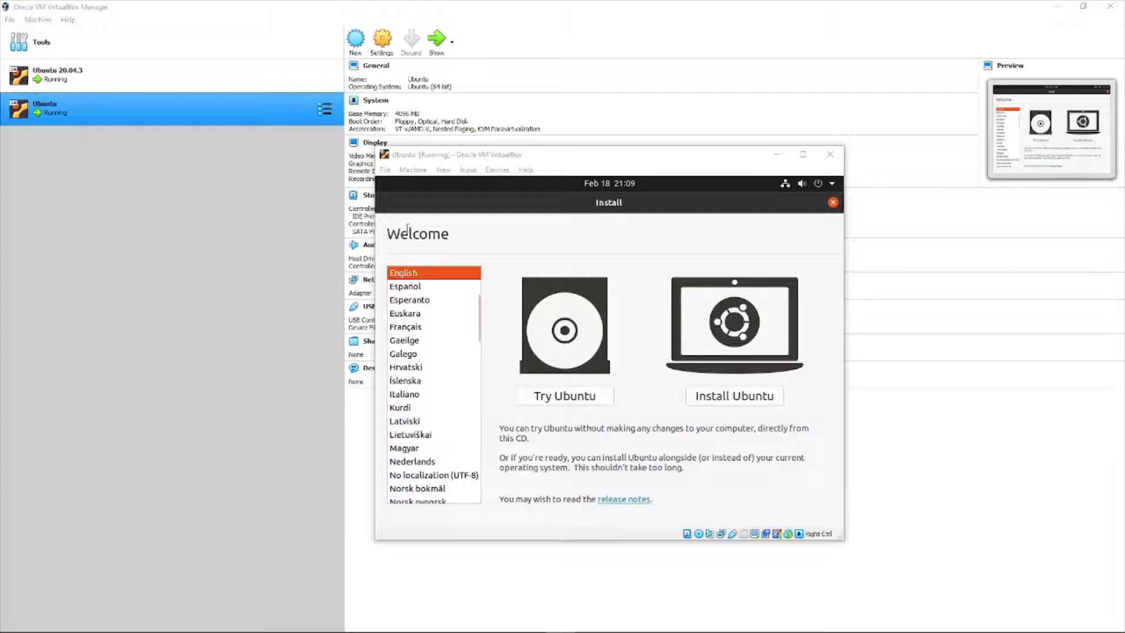
Begin installing Ubuntu in English and keep the English (US) keyboard layout.
{"action": "left_click", "coordinate": [480, 307]}
{"action": "scroll", "coordinate": [480, 306], "scroll_direction": "up", "scroll_amount": 1}
{"action": "scroll", "coordinate": [480, 308], "scroll_direction": "down", "scroll_amount": 2}
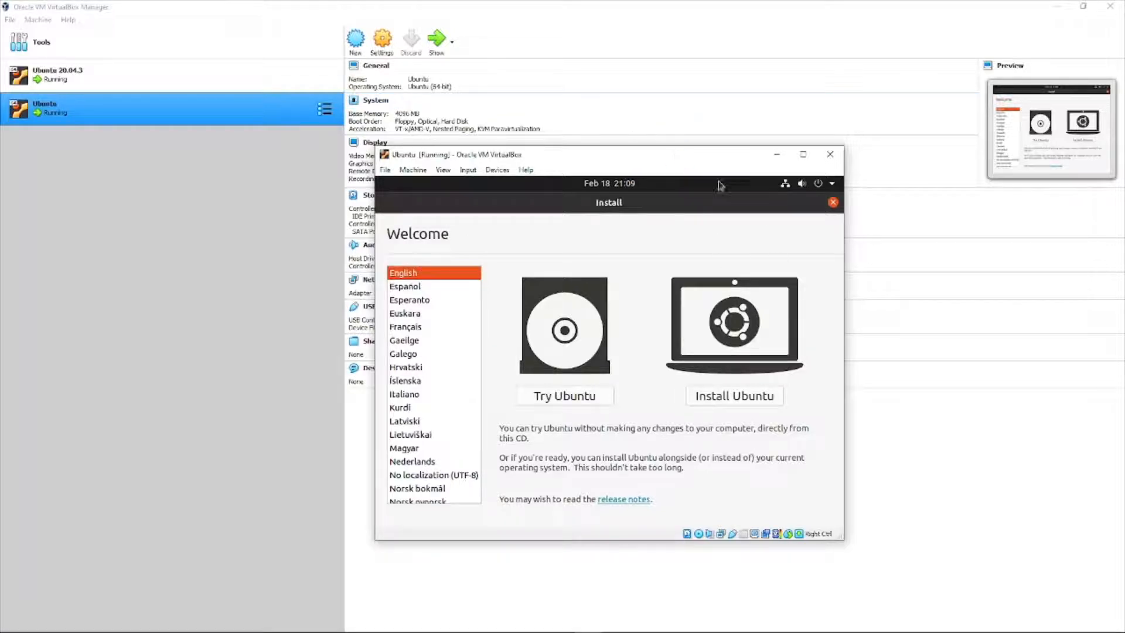
{"action": "left_click", "coordinate": [702, 396]}
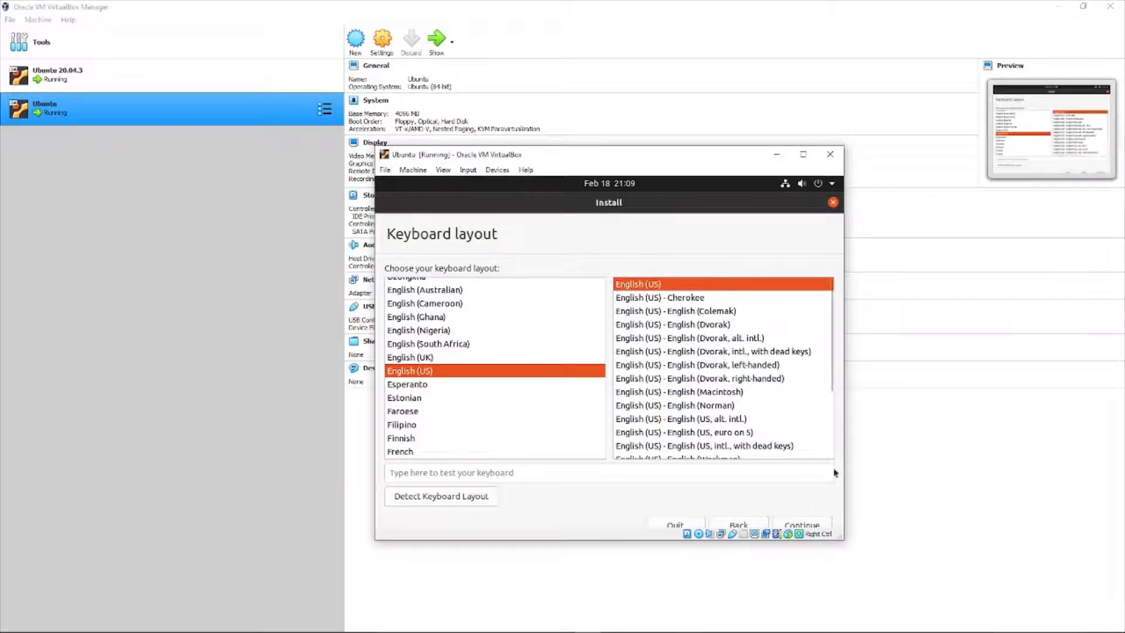
{"action": "left_click_drag", "start_coordinate": [844, 539], "coordinate": [846, 555]}
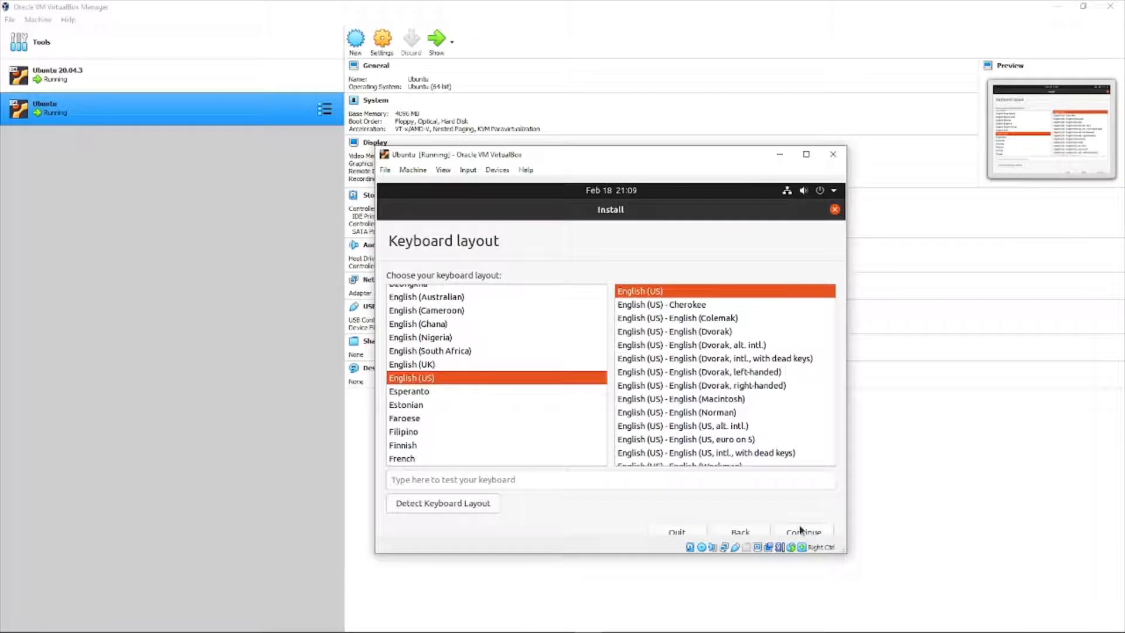
{"action": "left_click", "coordinate": [802, 532]}
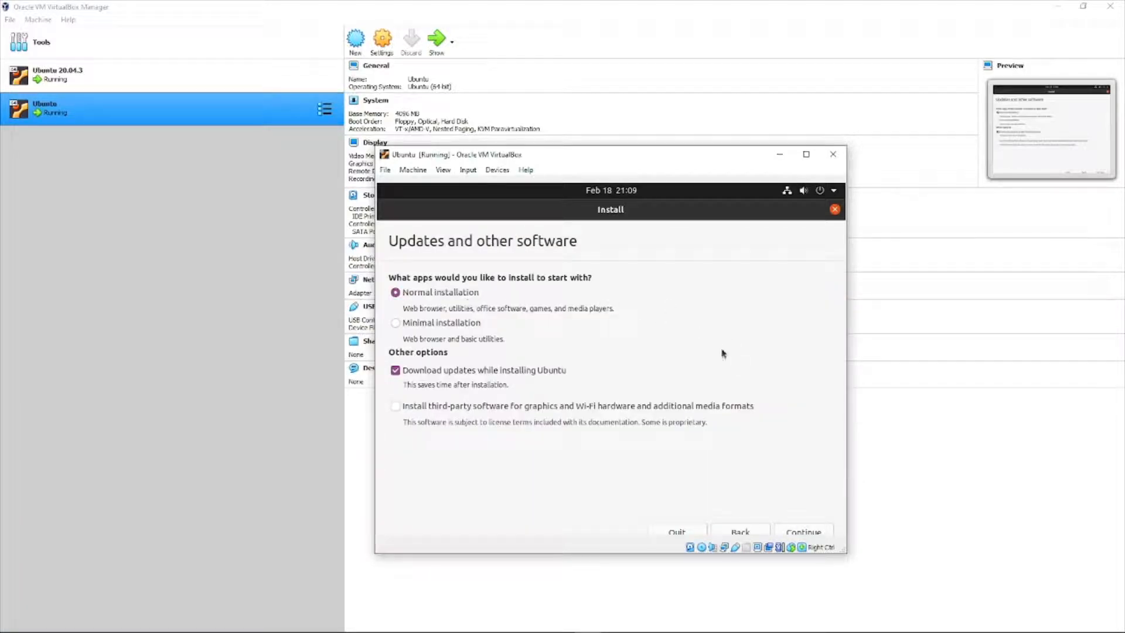
Keep Normal installation, choose Erase disk and install Ubuntu, and confirm writing the changes.
{"action": "left_click", "coordinate": [809, 531]}
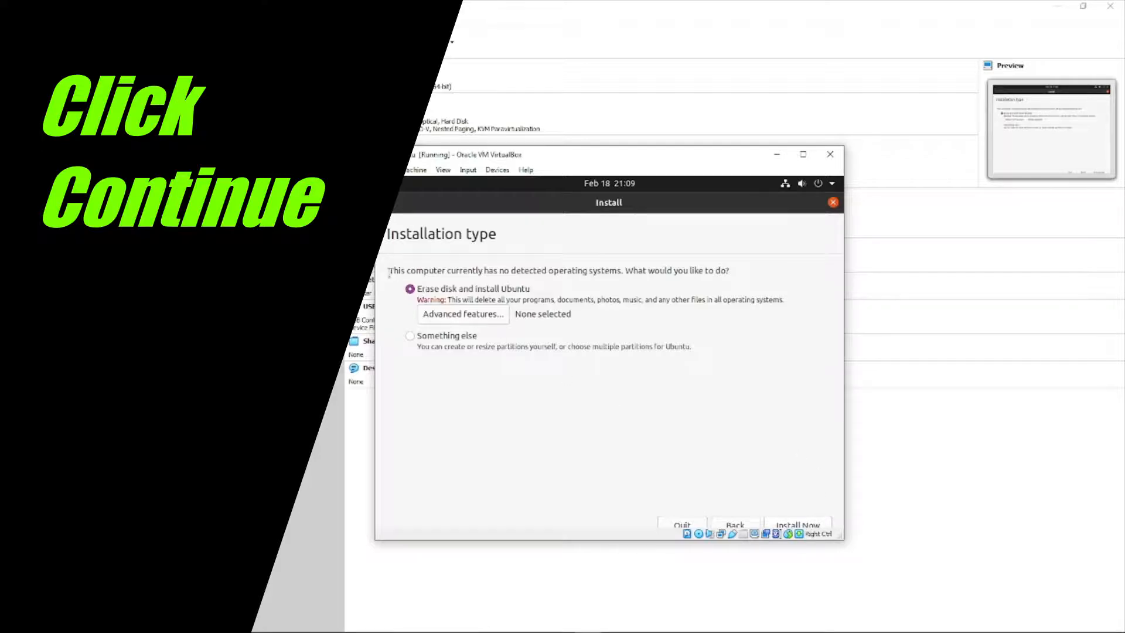
{"action": "left_click_drag", "start_coordinate": [389, 271], "coordinate": [738, 271]}
{"action": "left_click", "coordinate": [744, 270]}
{"action": "left_click", "coordinate": [798, 523]}
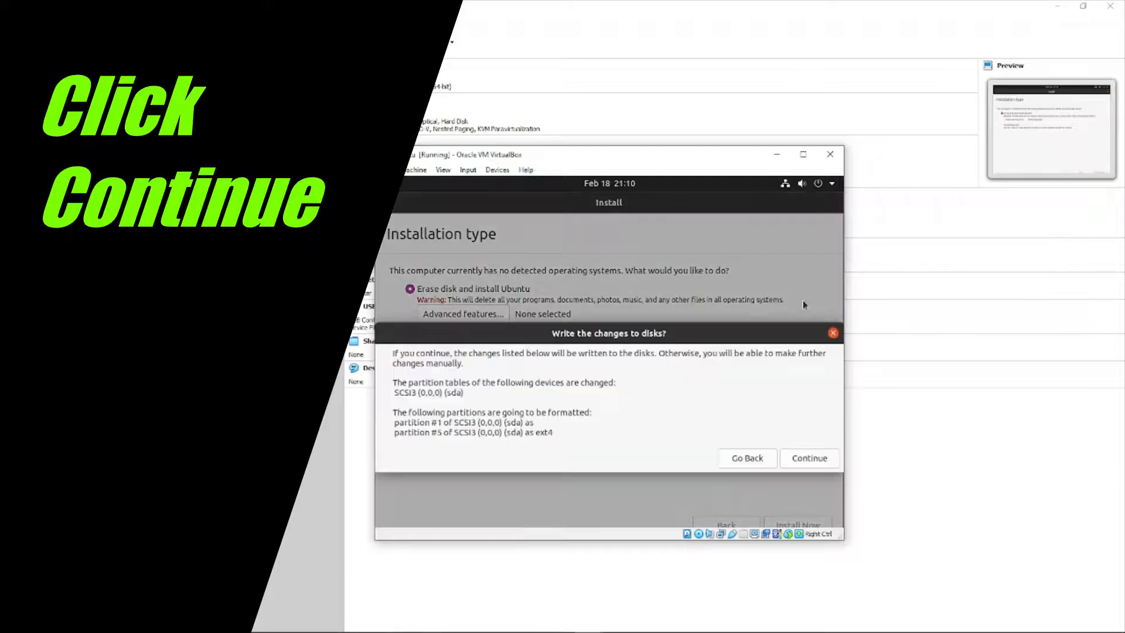
{"action": "left_click", "coordinate": [811, 459]}
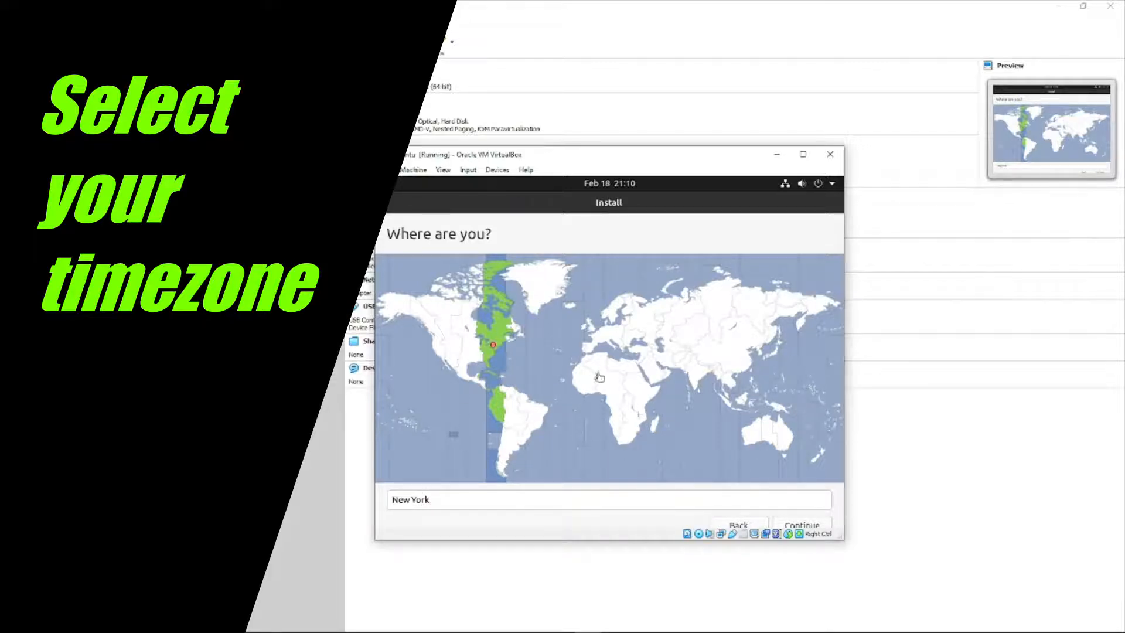
Choose New York on the timezone map instead of Los Angeles and proceed to account setup.
{"action": "left_click", "coordinate": [431, 350]}
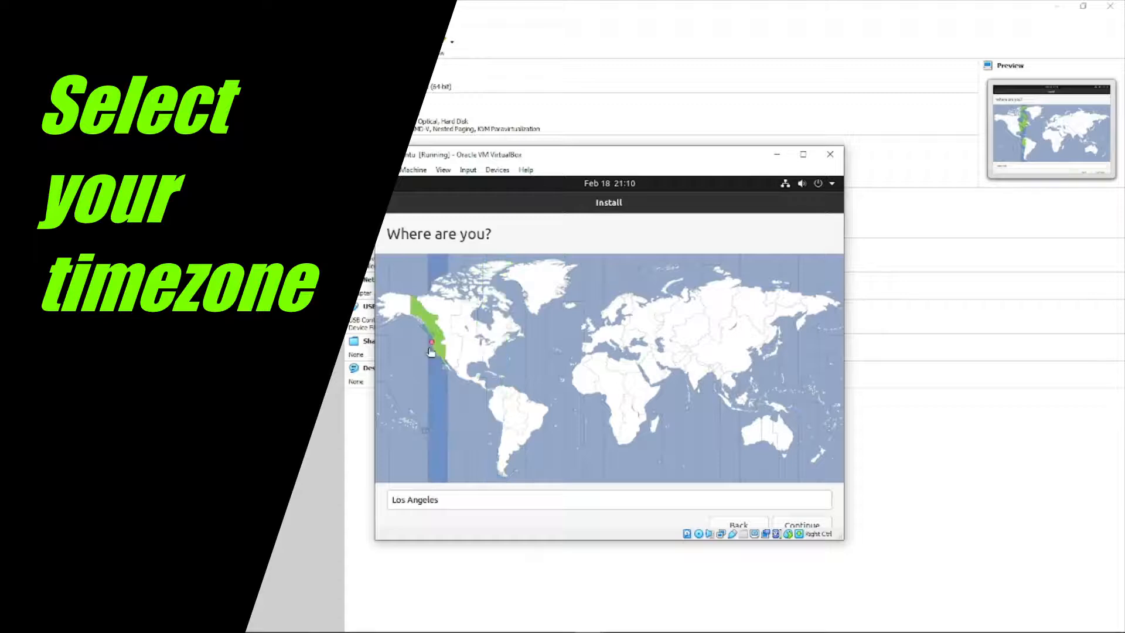
{"action": "left_click", "coordinate": [491, 344]}
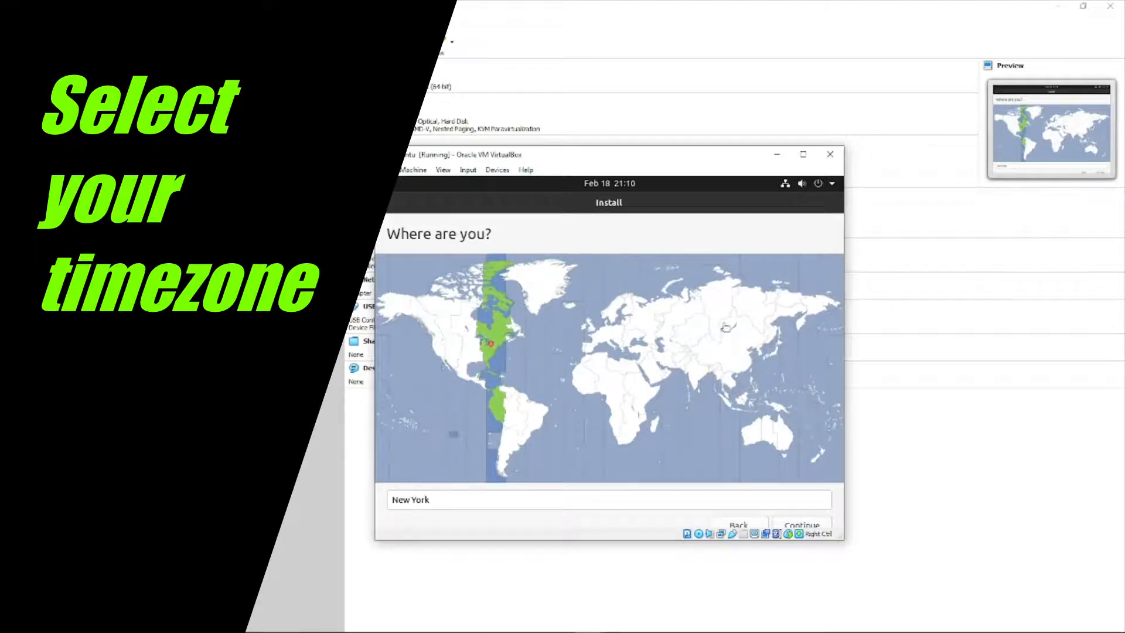
{"action": "left_click", "coordinate": [794, 527]}
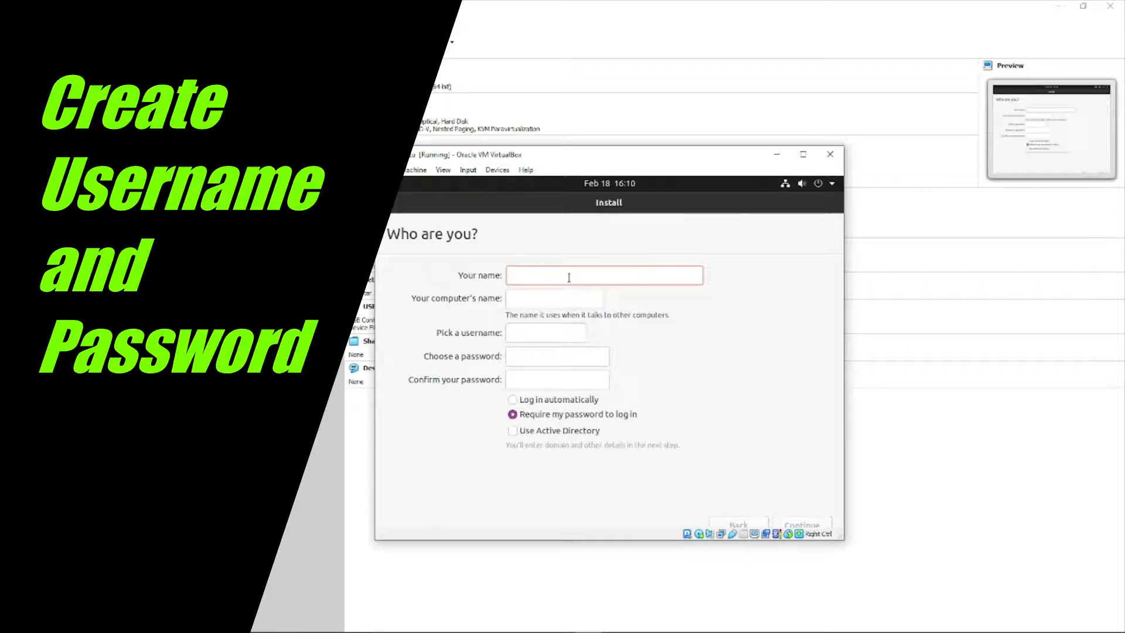
Enter the account username, then fill in the password and its confirmation.
{"action": "type", "text": "Usernam"}
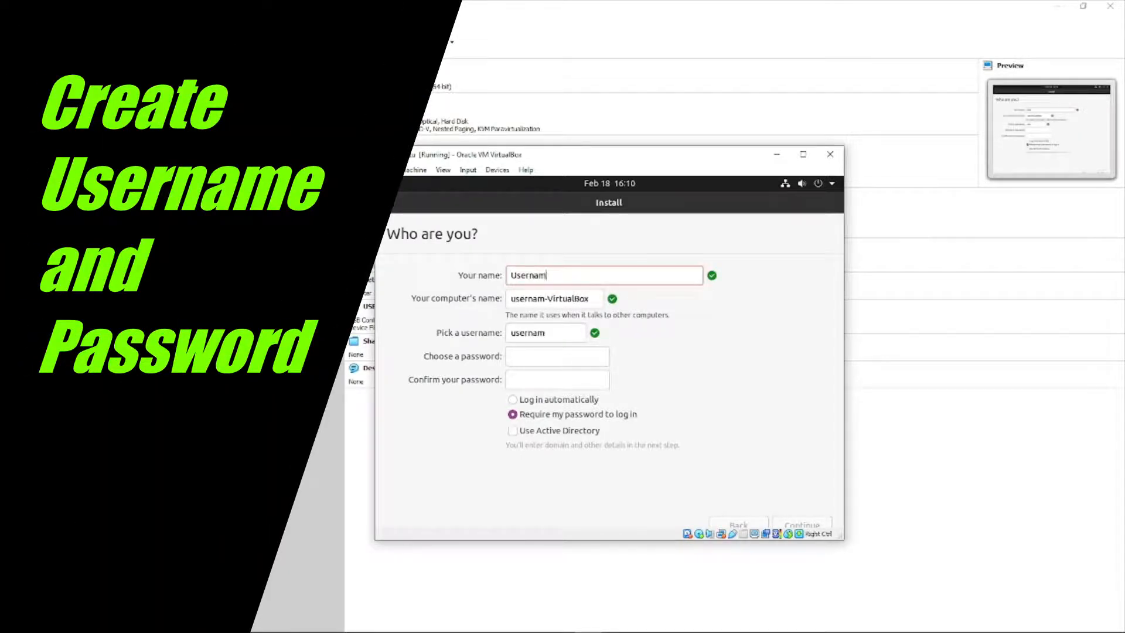
{"action": "type", "text": "e"}
{"action": "left_click", "coordinate": [530, 362]}
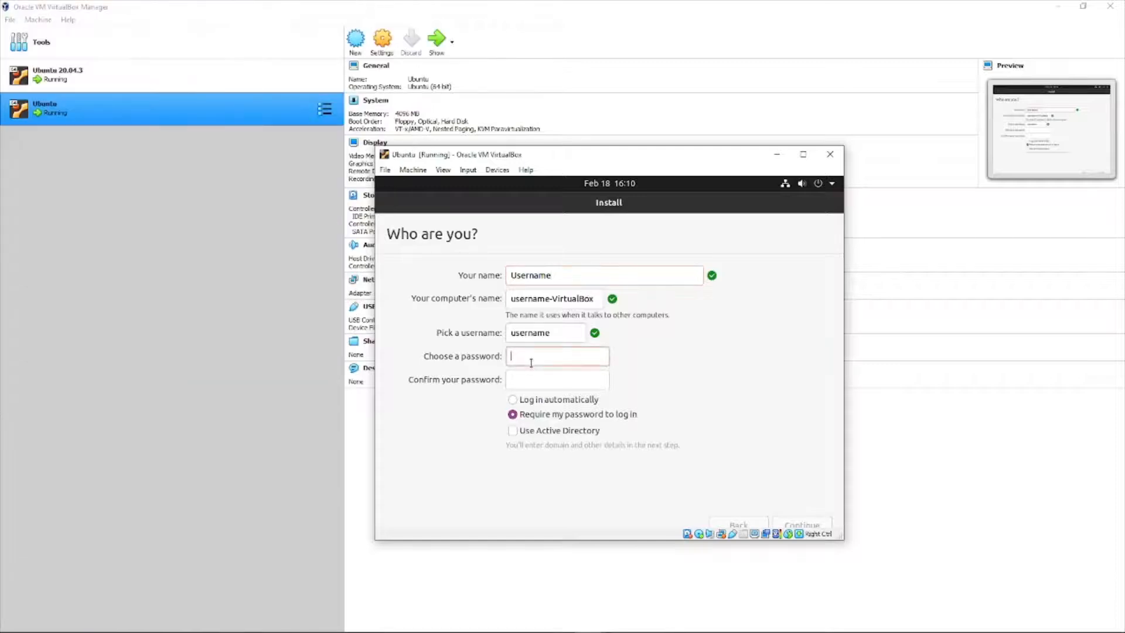
{"action": "type", "text": "••••••••"}
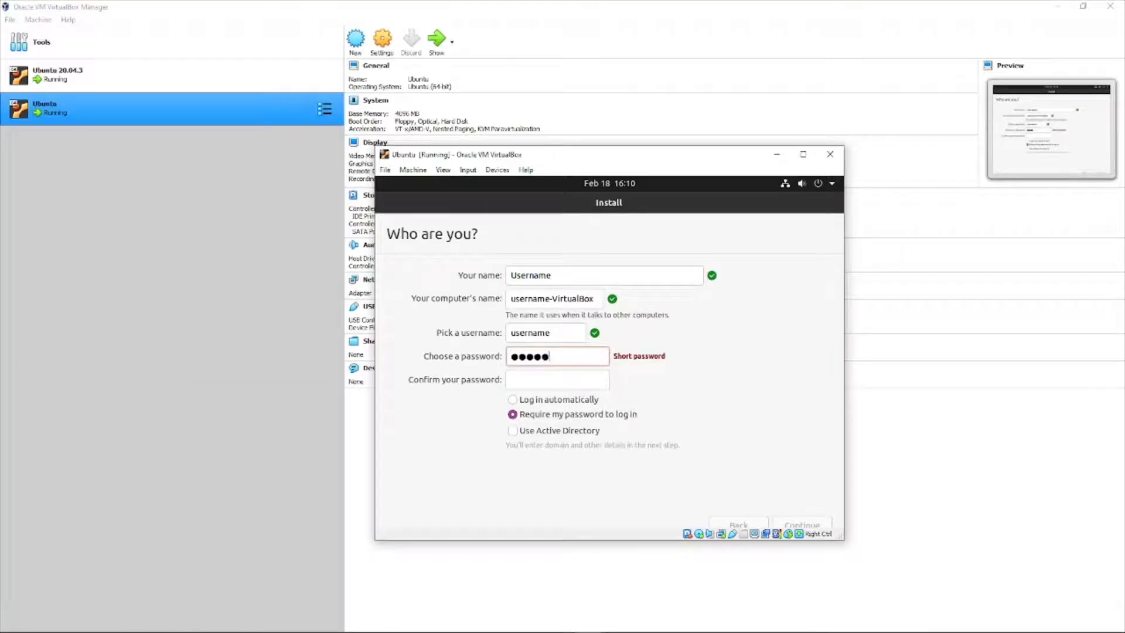
{"action": "left_click", "coordinate": [513, 383]}
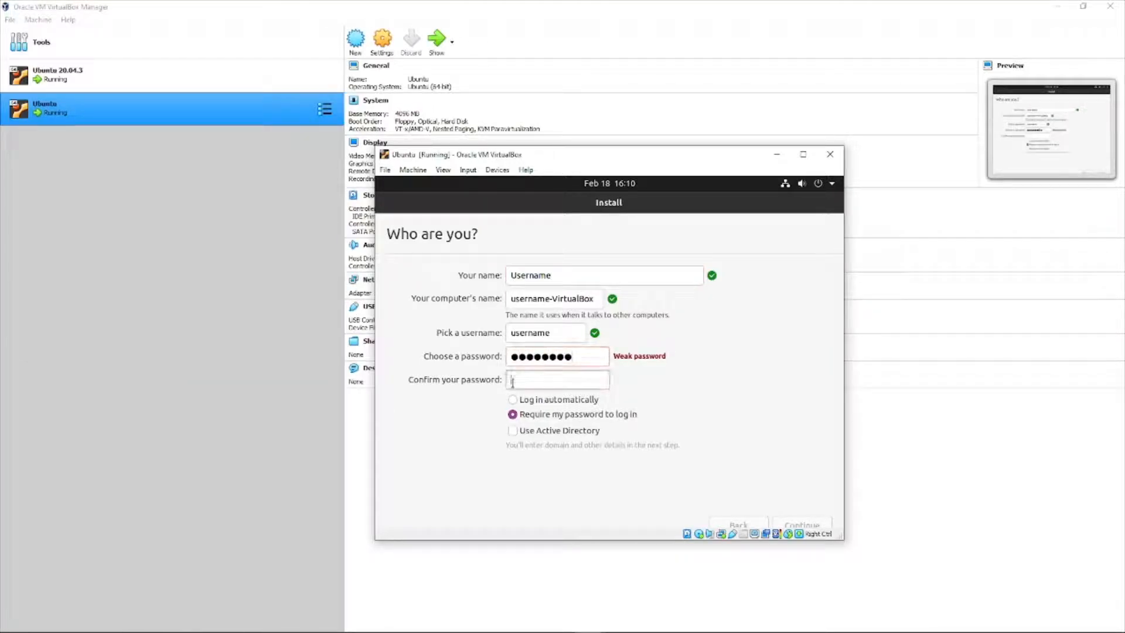
{"action": "type", "text": "••••••••"}
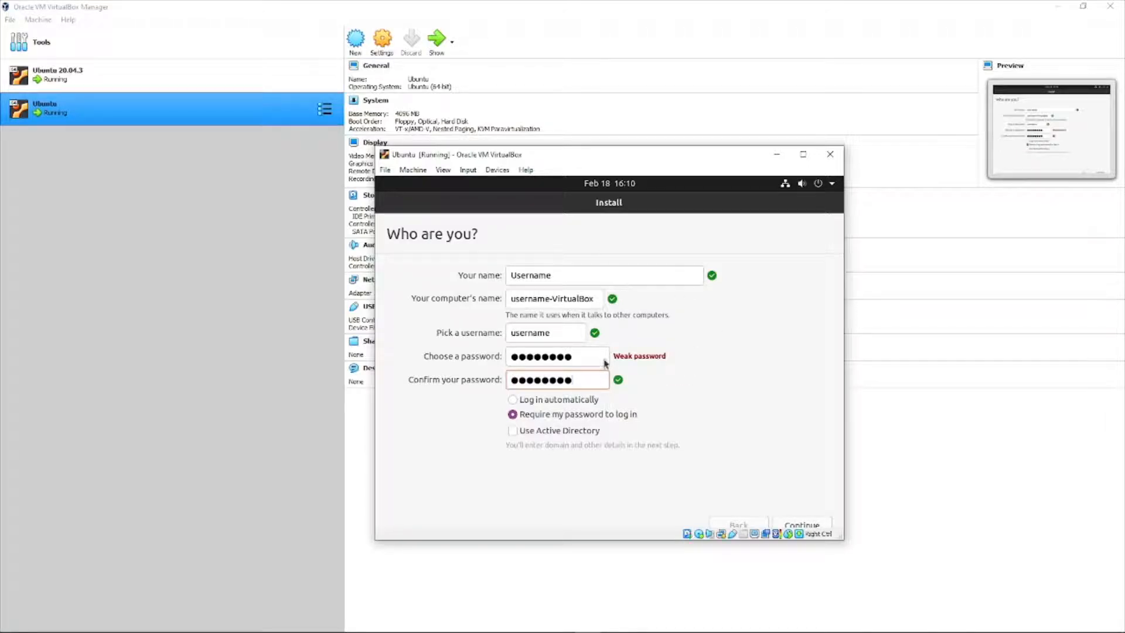
Clear the mismatched passwords, re-enter the account password in both fields, and continue installing.
{"action": "left_click", "coordinate": [579, 363]}
{"action": "key", "text": "BackSpace"}
{"action": "key", "text": "BackSpace"}
{"action": "key", "text": "BackSpace"}
{"action": "key", "text": "BackSpace"}
{"action": "key", "text": "BackSpace"}
{"action": "key", "text": "BackSpace"}
{"action": "key", "text": "BackSpace"}
{"action": "key", "text": "BackSpace"}
{"action": "left_click", "coordinate": [577, 382]}
{"action": "key", "text": "BackSpace"}
{"action": "key", "text": "BackSpace"}
{"action": "key", "text": "BackSpace"}
{"action": "key", "text": "BackSpace"}
{"action": "key", "text": "BackSpace"}
{"action": "key", "text": "BackSpace"}
{"action": "key", "text": "BackSpace"}
{"action": "key", "text": "BackSpace"}
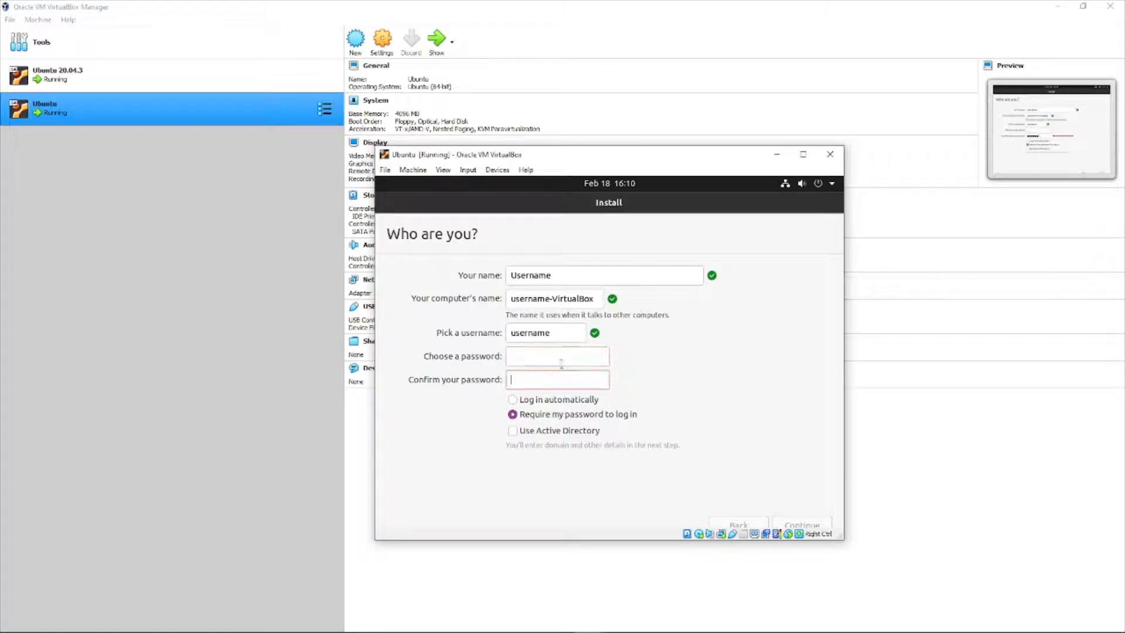
{"action": "left_click", "coordinate": [557, 364]}
{"action": "type", "text": "p"}
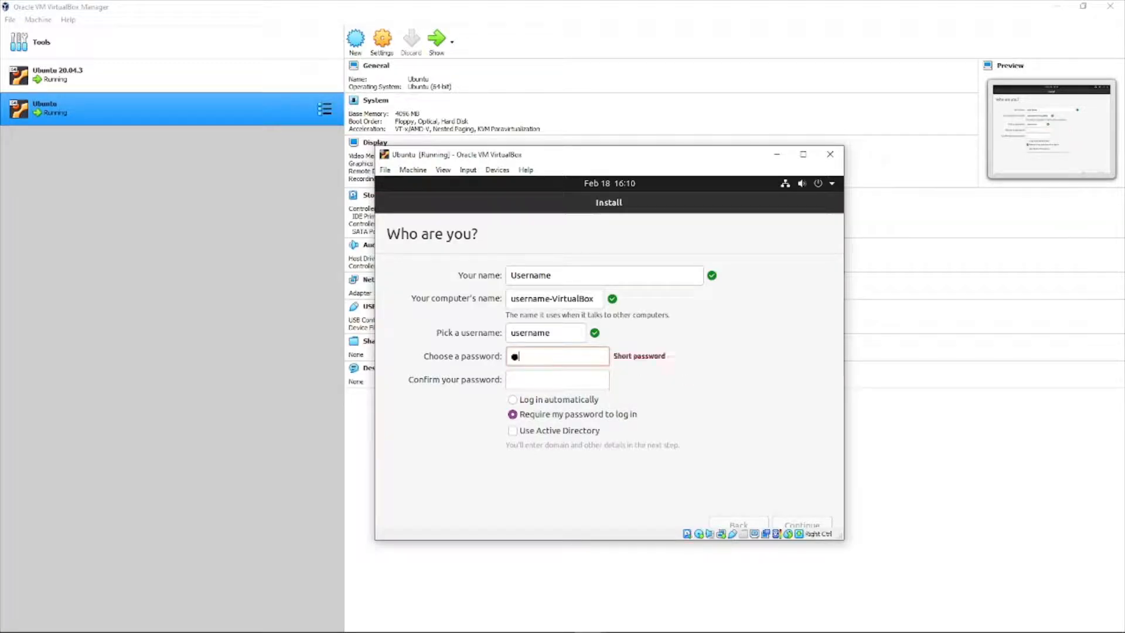
{"action": "type", "text": "assword"}
{"action": "left_click", "coordinate": [561, 386]}
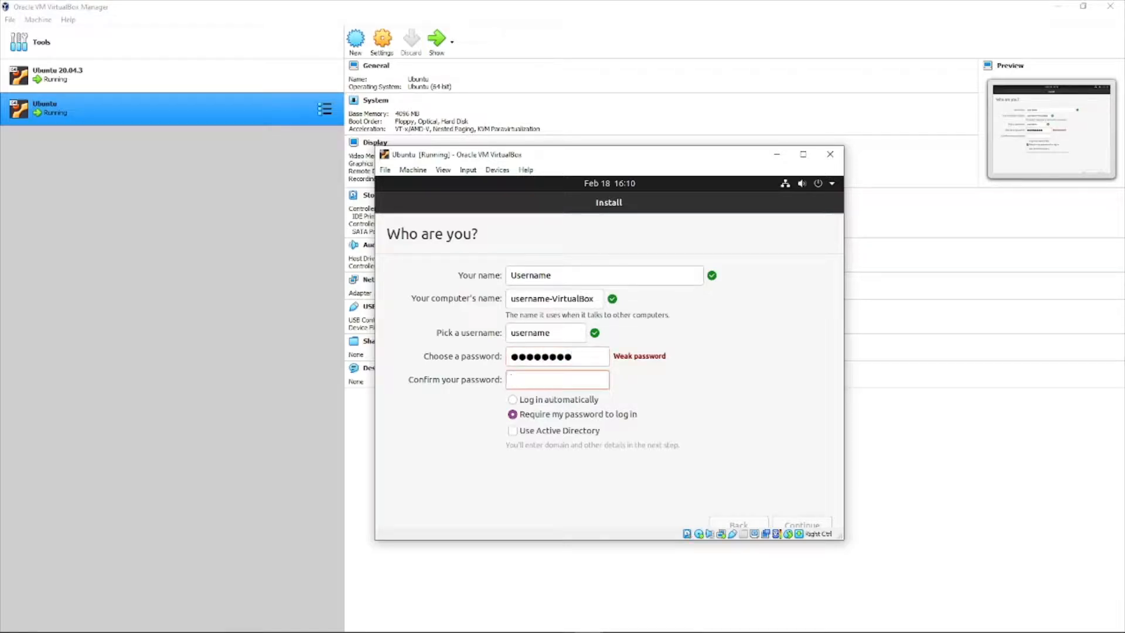
{"action": "type", "text": "password"}
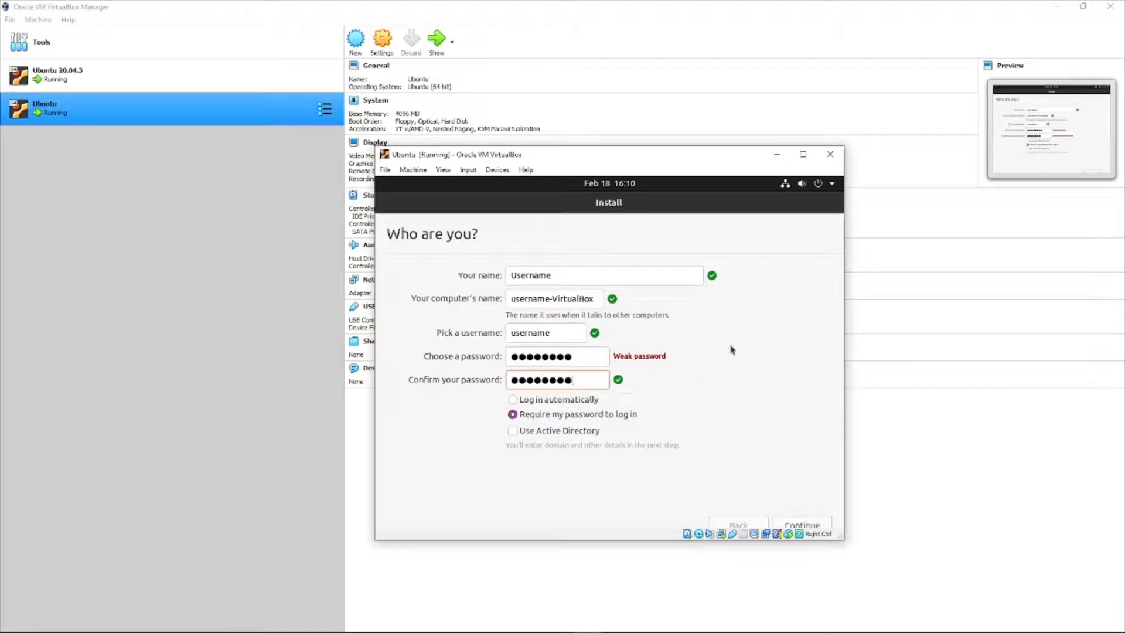
{"action": "left_click", "coordinate": [808, 525]}
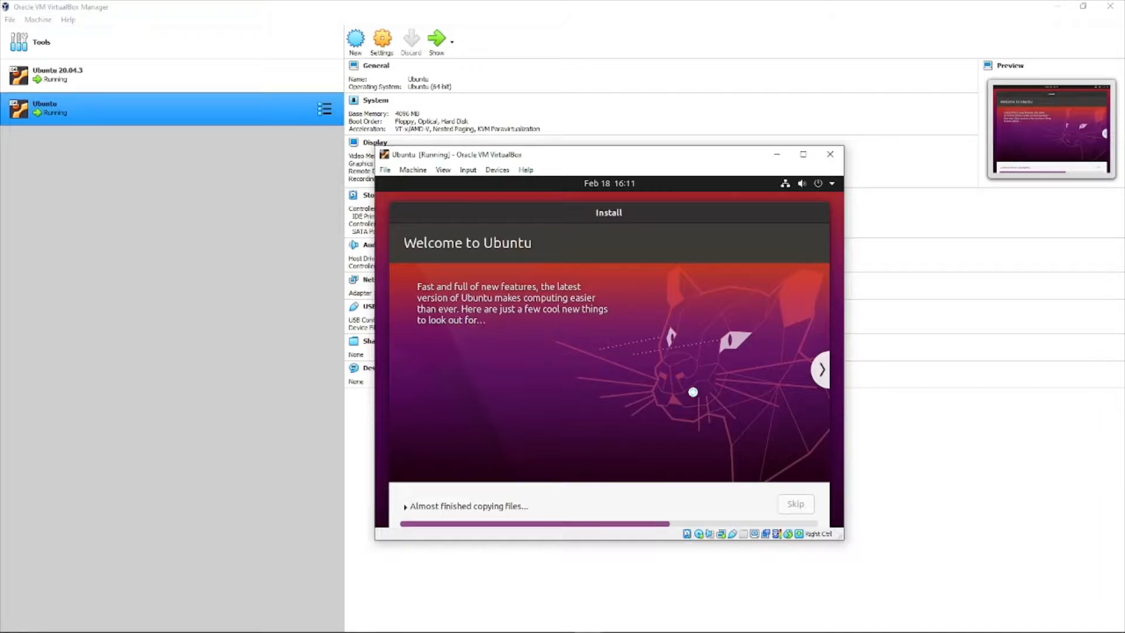
Browse the installer slideshow and shift the VM window left while the installation finishes.
{"action": "left_click", "coordinate": [822, 370]}
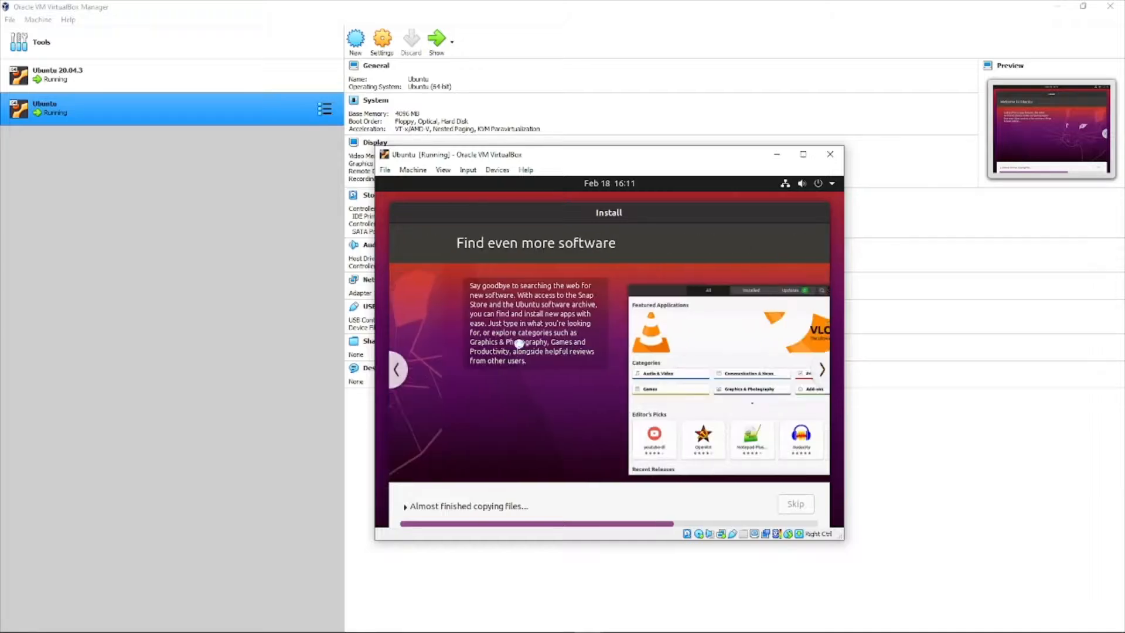
{"action": "left_click", "coordinate": [396, 370]}
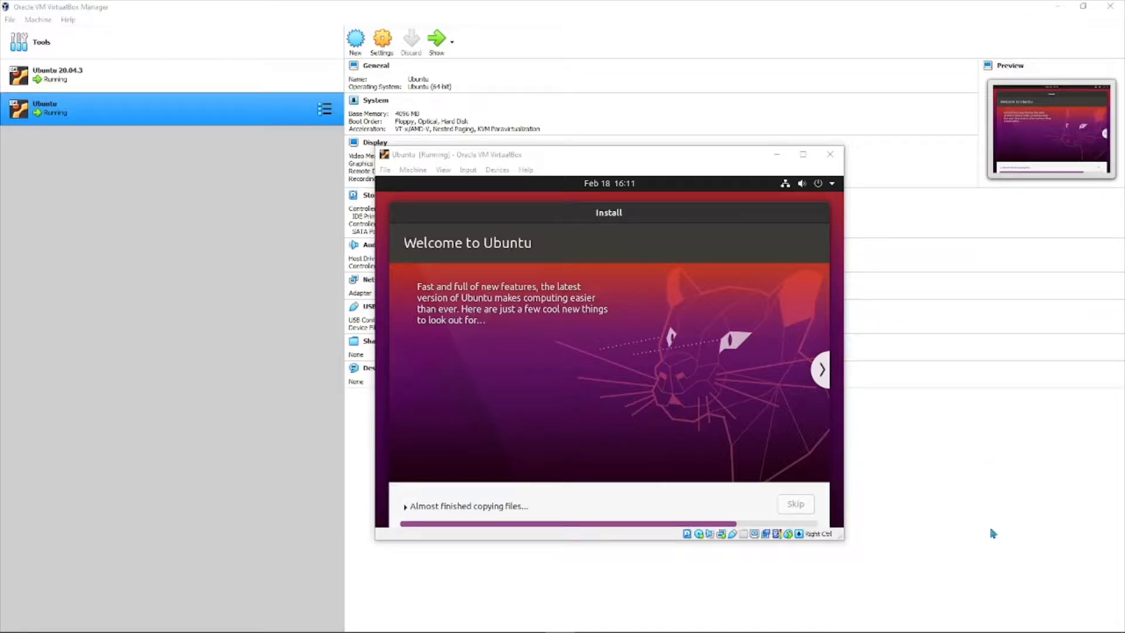
{"action": "left_click_drag", "start_coordinate": [645, 156], "coordinate": [598, 146]}
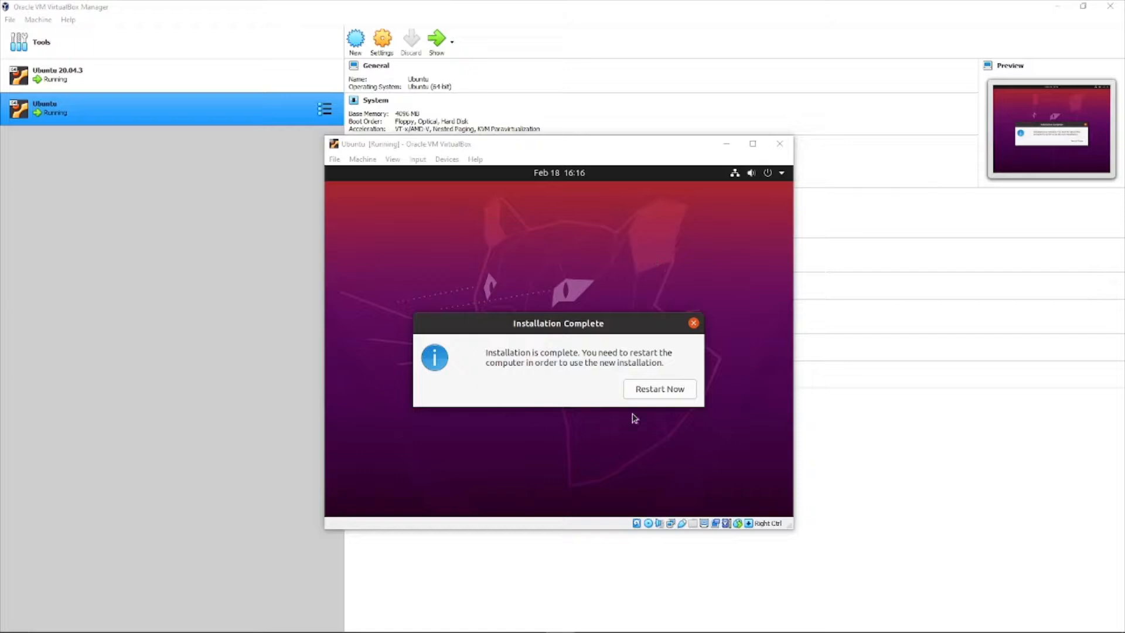
Restart into the installed Ubuntu, confirm medium removal, and dismiss both mouse integration notices.
{"action": "left_click", "coordinate": [661, 392]}
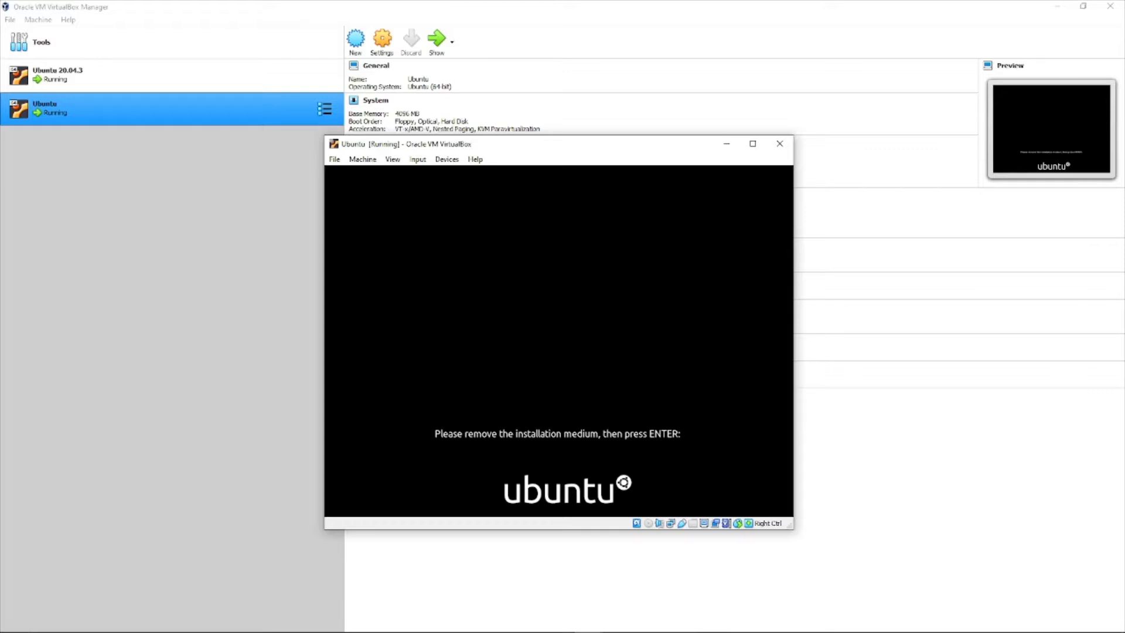
{"action": "key", "text": "Return"}
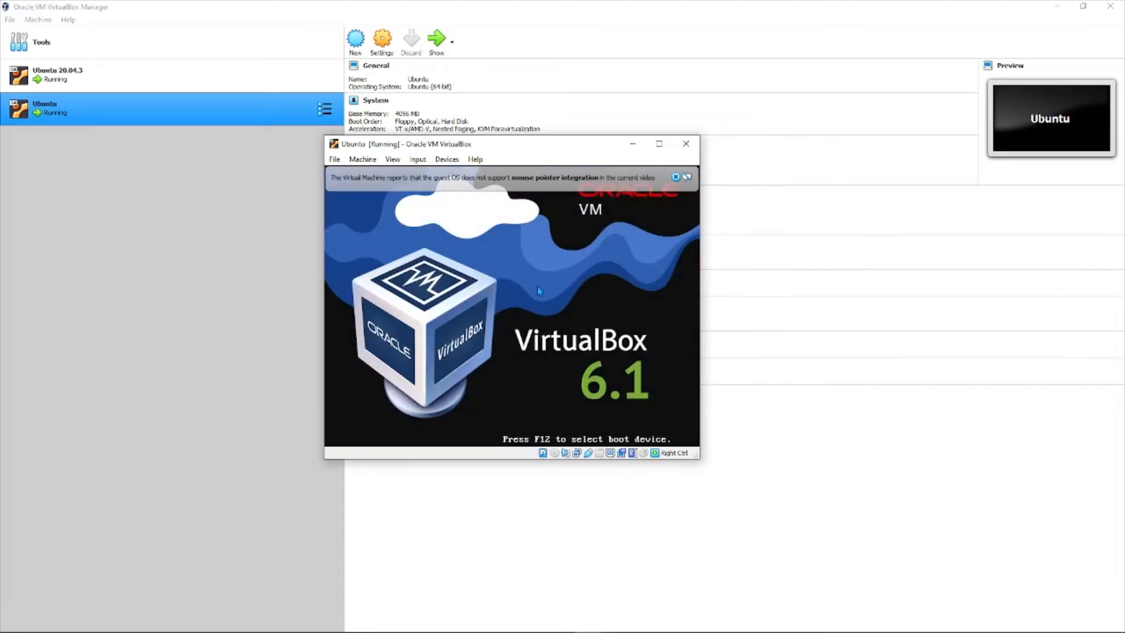
{"action": "left_click", "coordinate": [675, 176]}
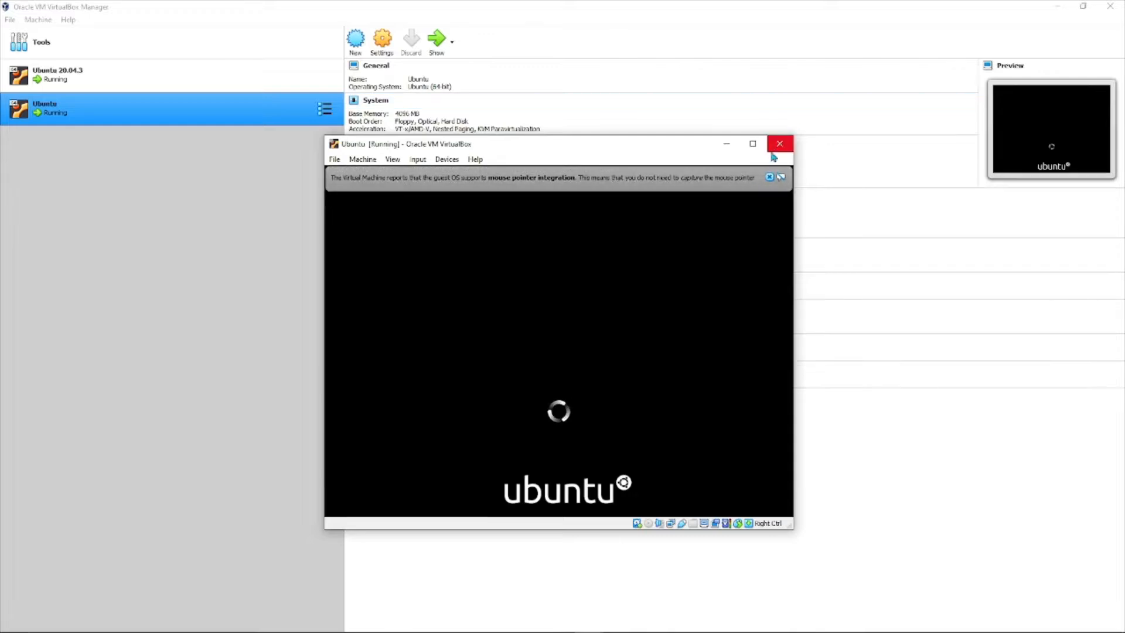
{"action": "left_click", "coordinate": [770, 177]}
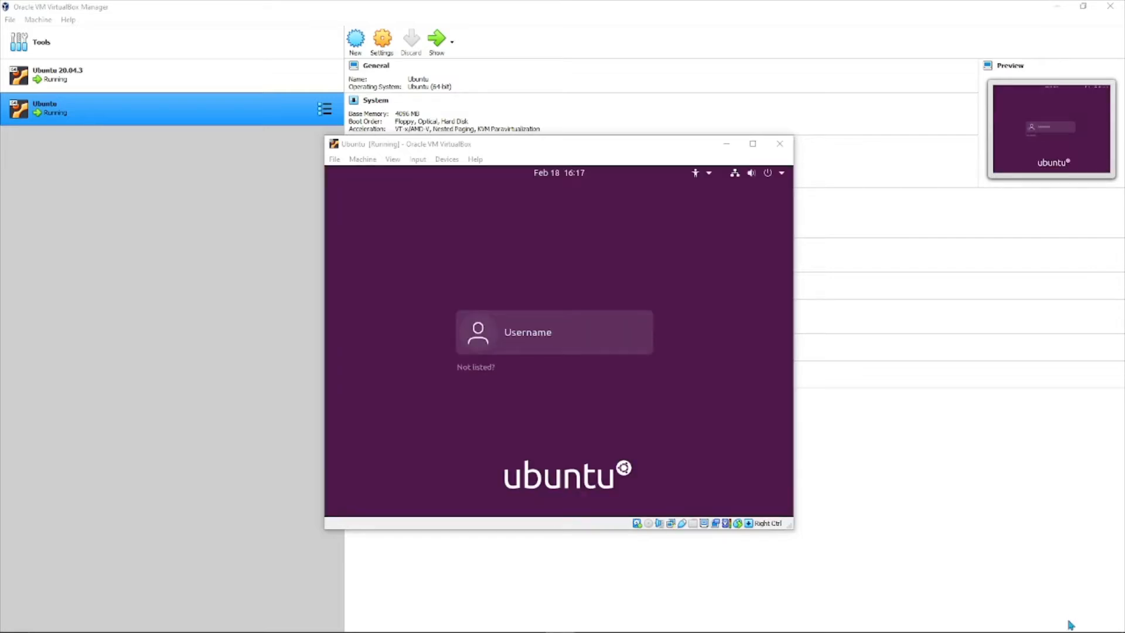
Select the user account at the login screen and sign in with its password.
{"action": "left_click", "coordinate": [479, 337]}
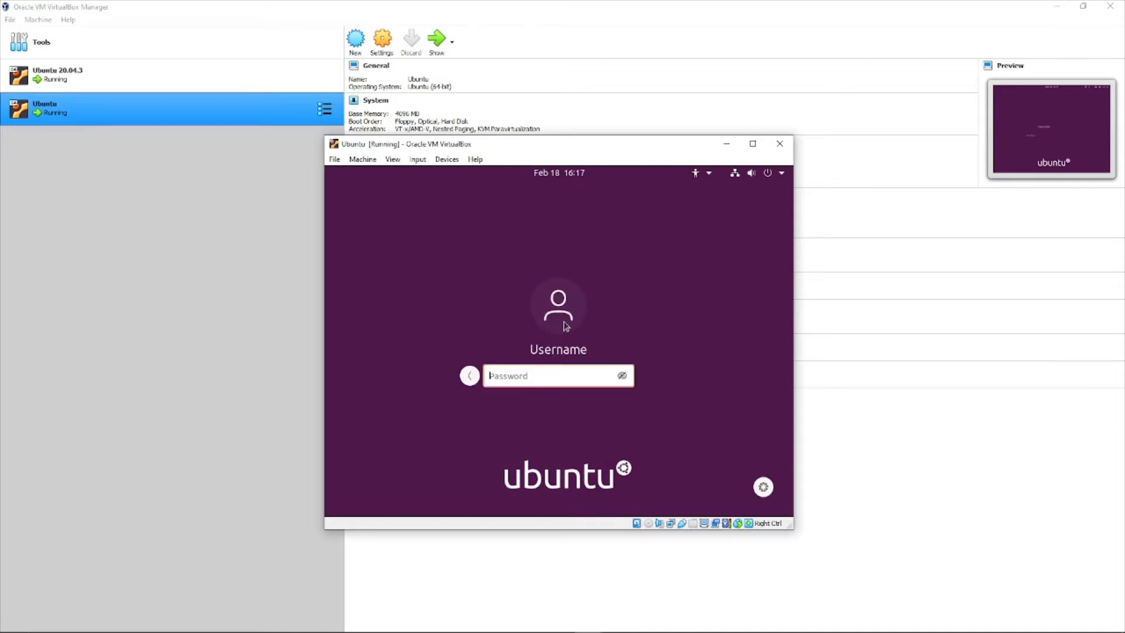
{"action": "type", "text": "****"}
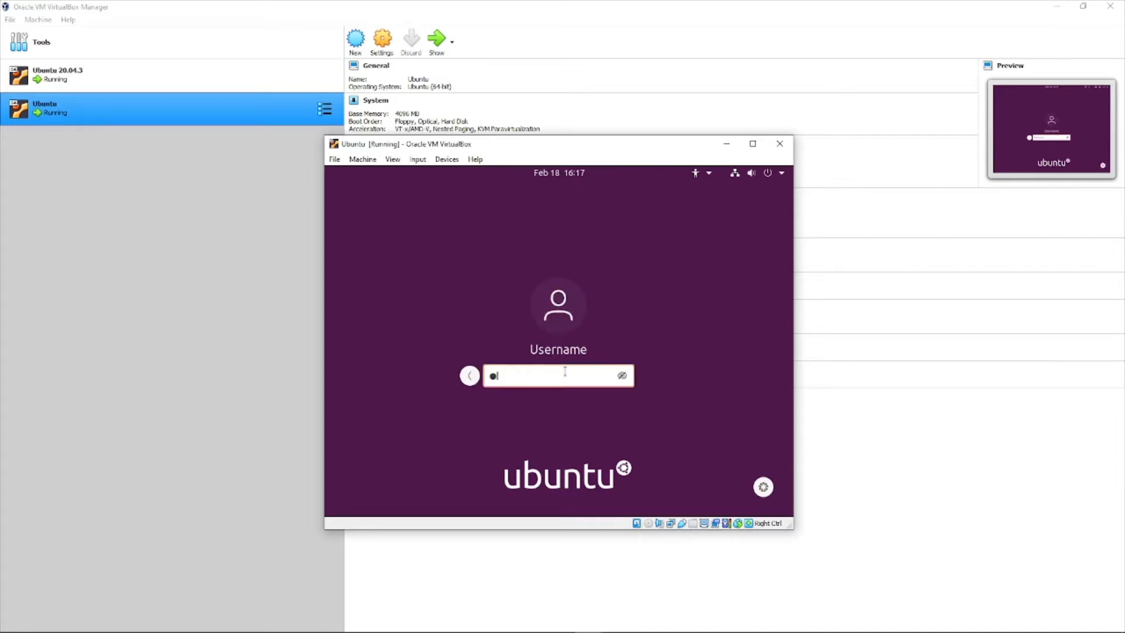
{"action": "type", "text": "*****"}
{"action": "key", "text": "Return"}
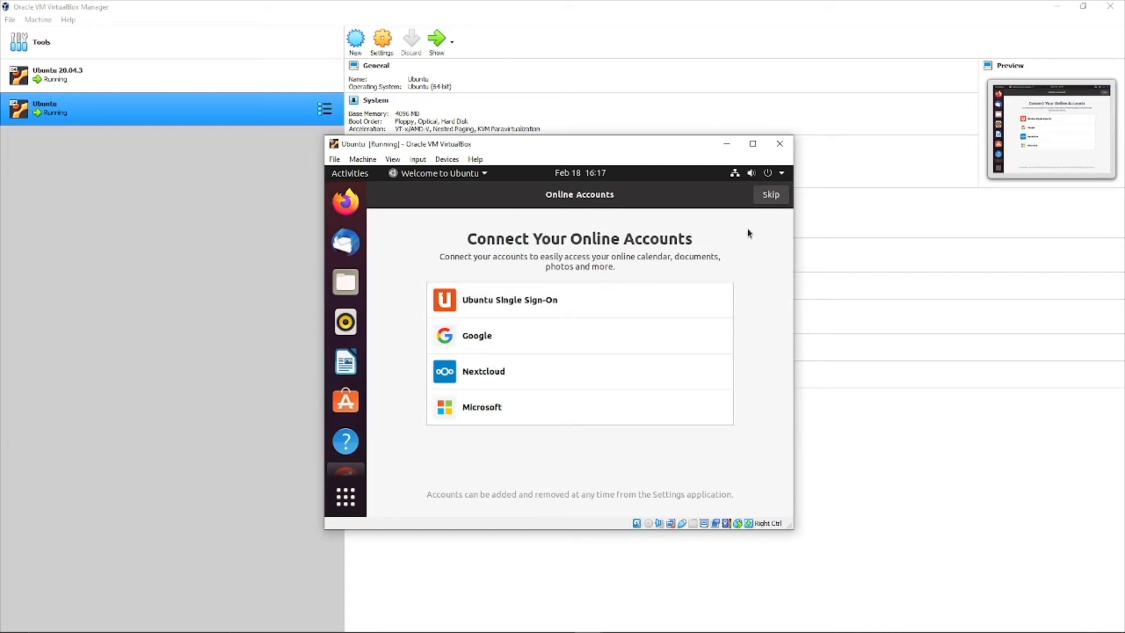
Skip Online Accounts and advance past the Livepatch, Help improve Ubuntu and Privacy pages.
{"action": "left_click", "coordinate": [776, 198]}
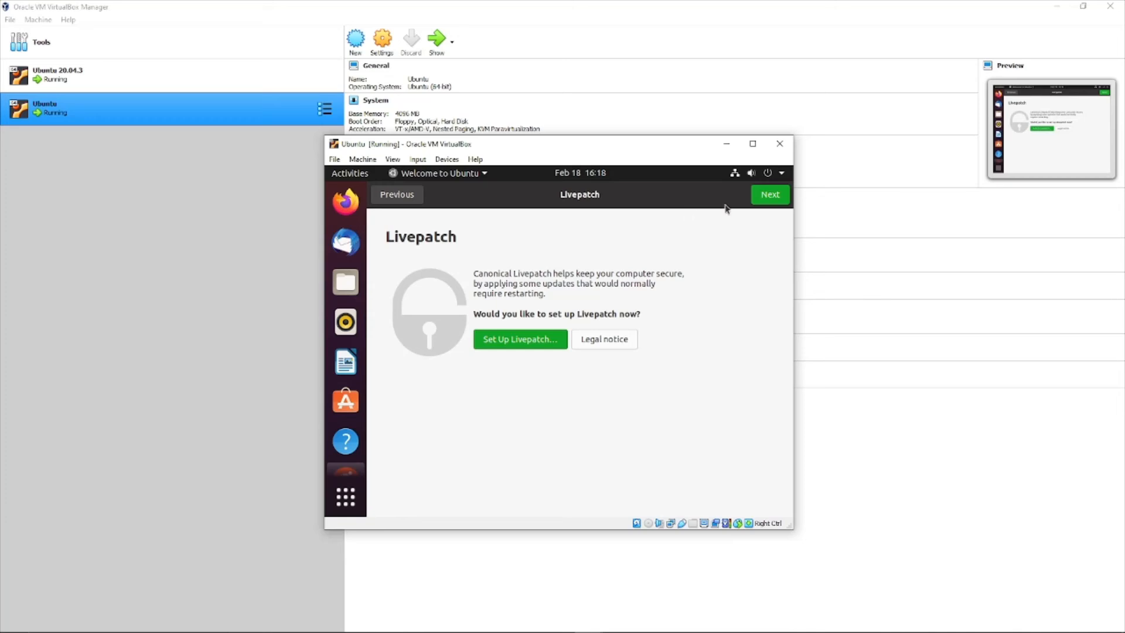
{"action": "left_click", "coordinate": [757, 200]}
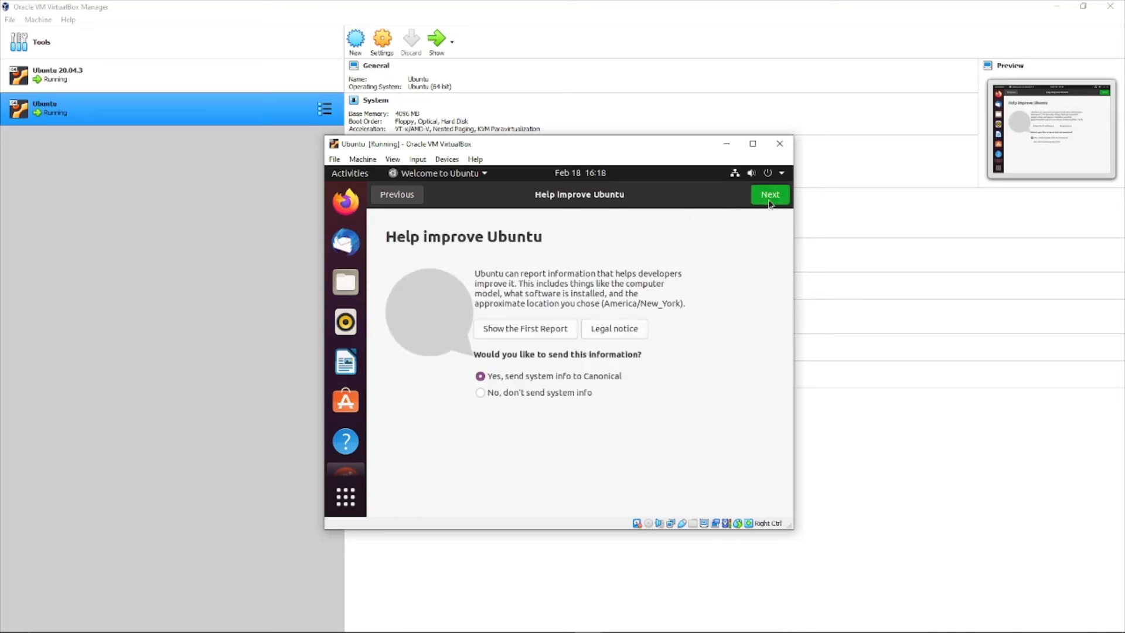
{"action": "left_click", "coordinate": [771, 204]}
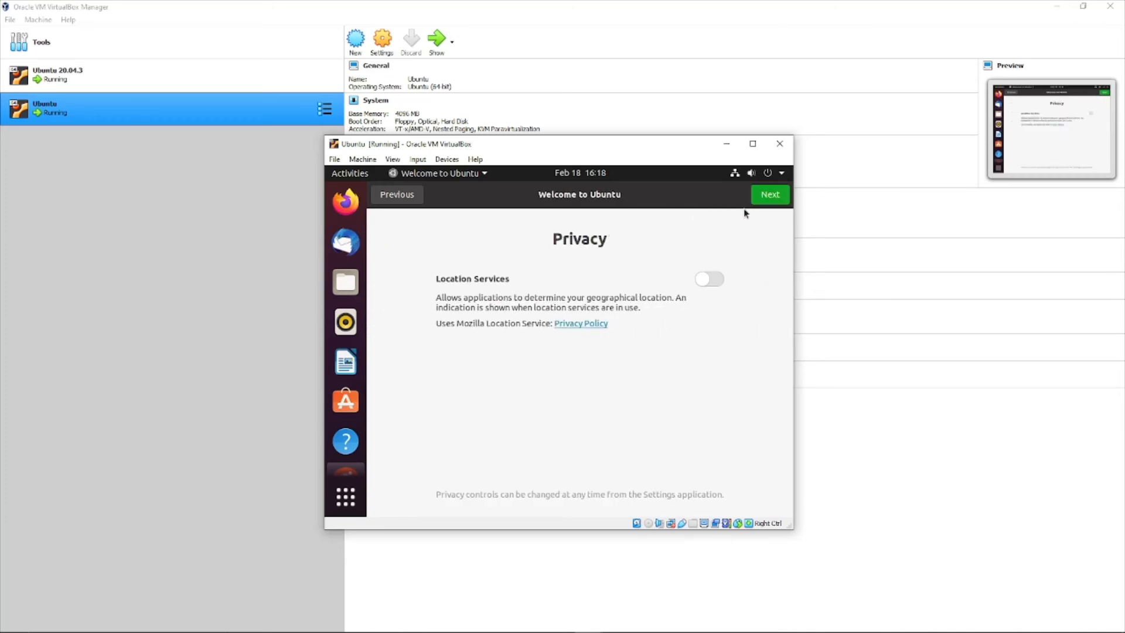
{"action": "left_click", "coordinate": [772, 201]}
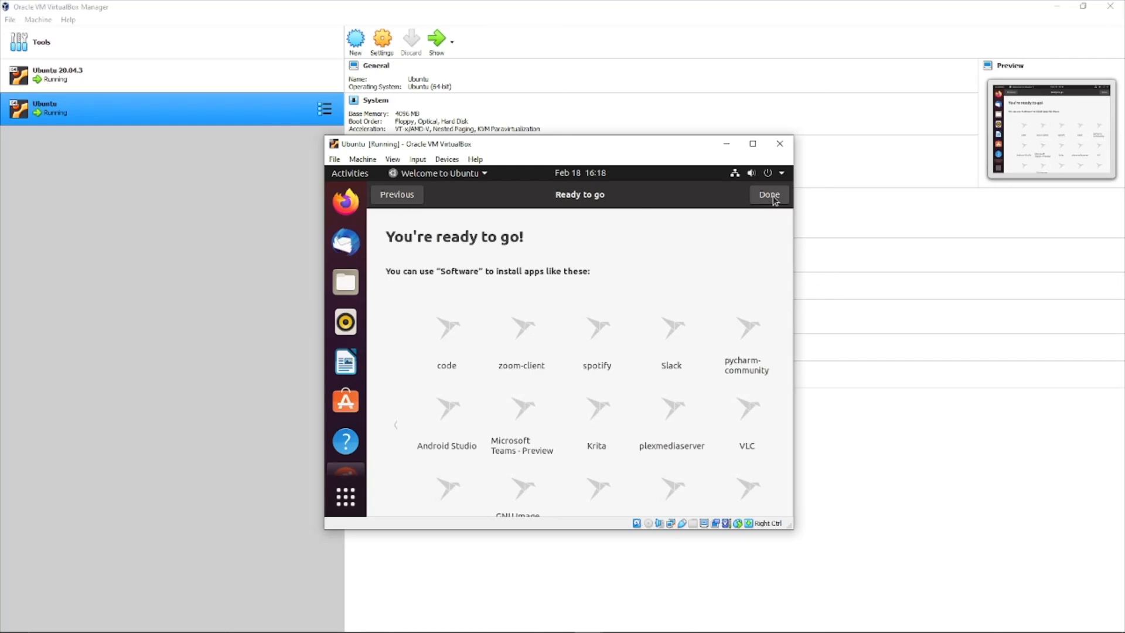